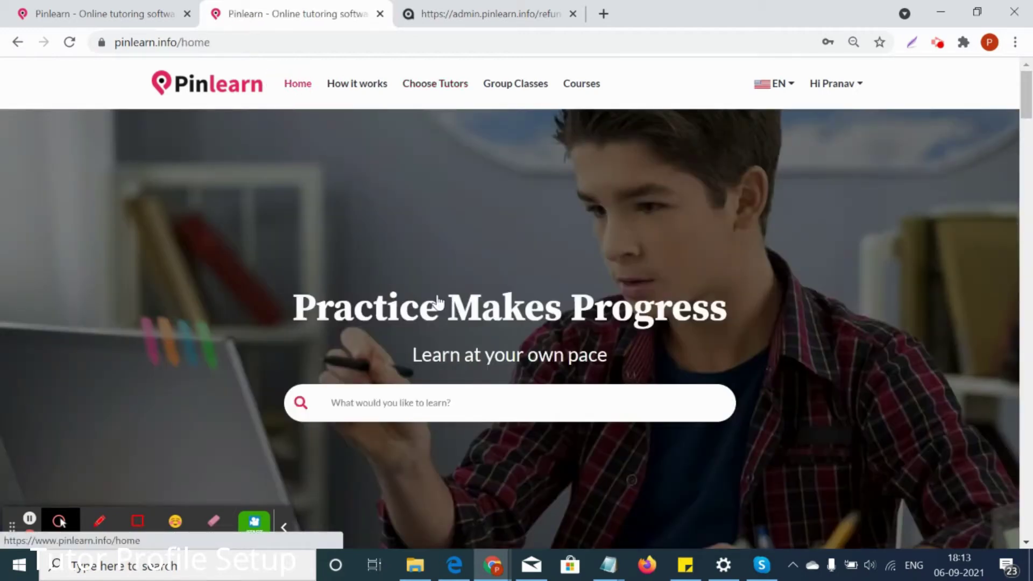
Browse the home page and open the full Courses Categories list with View All
scroll(425, 350, "down", 2)
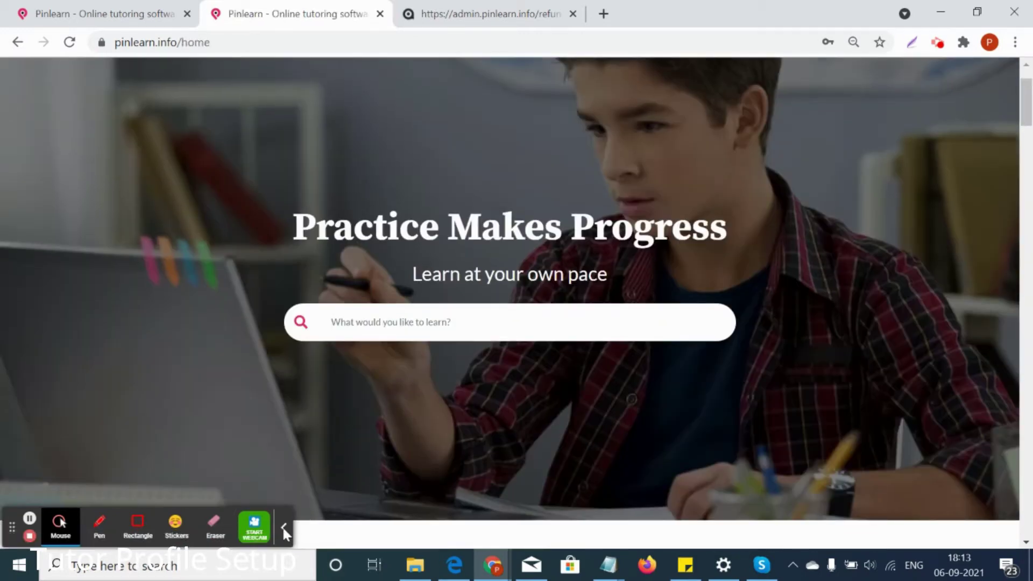
left_click(282, 525)
scroll(576, 325, "down", 5)
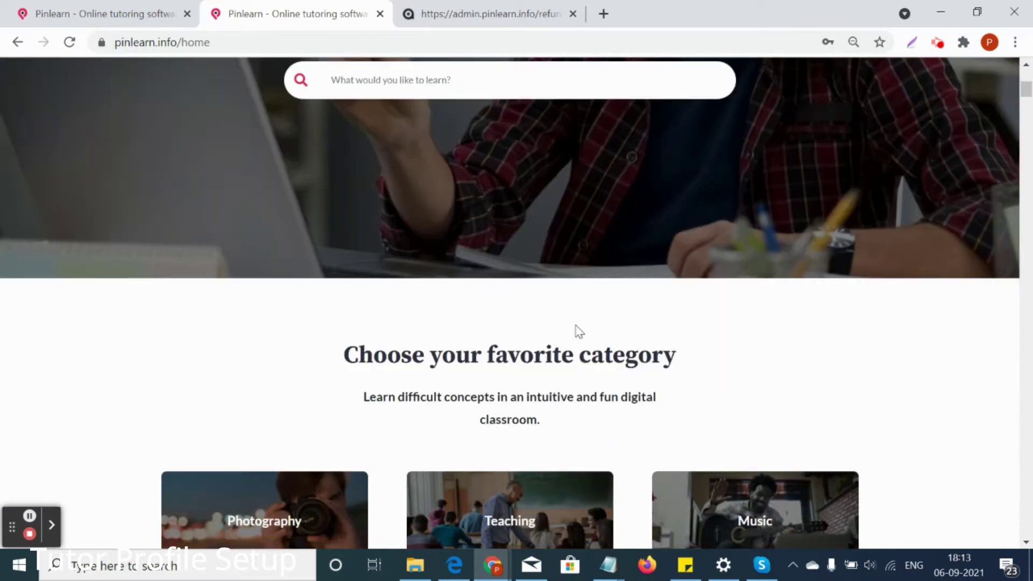
scroll(559, 321, "down", 15)
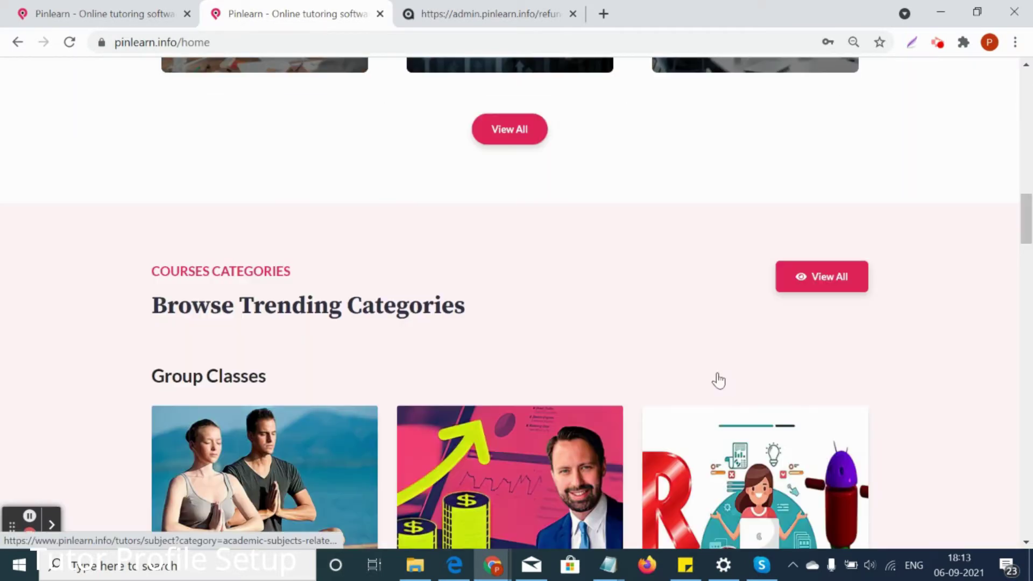
scroll(721, 379, "down", 20)
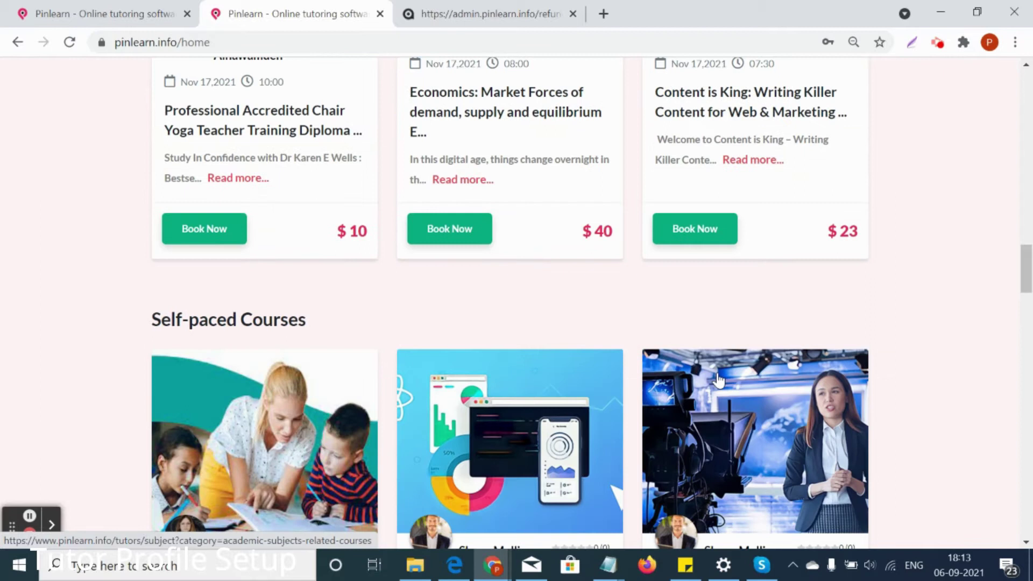
scroll(717, 378, "up", 14)
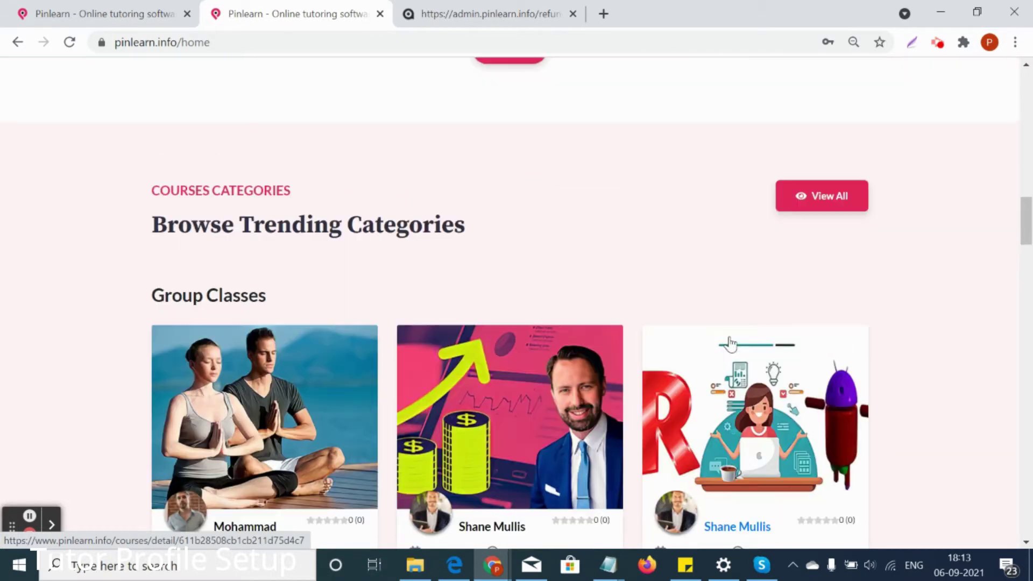
left_click(818, 196)
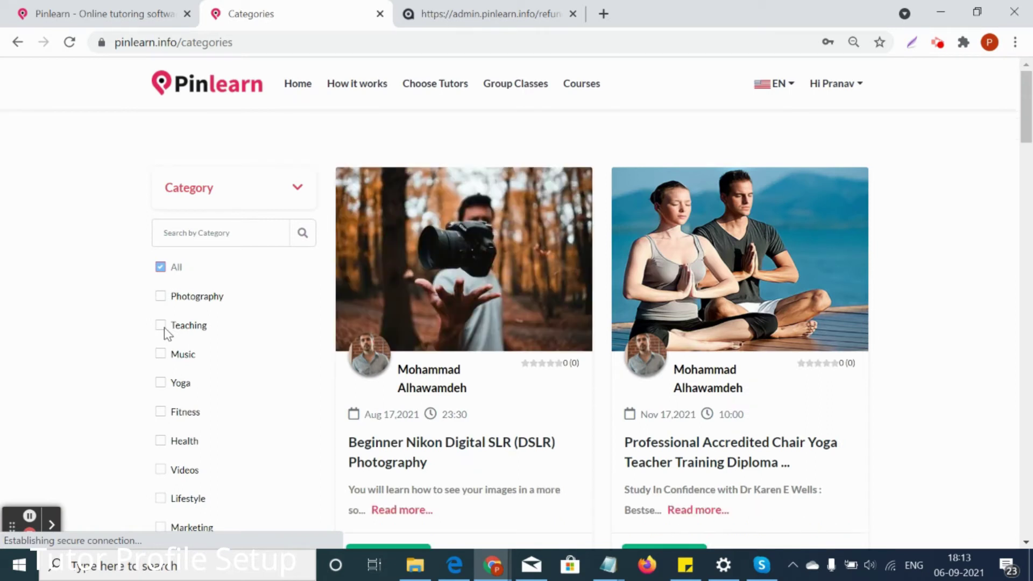
Filter courses to the Teaching category, review the results, then go to How it works
left_click(163, 327)
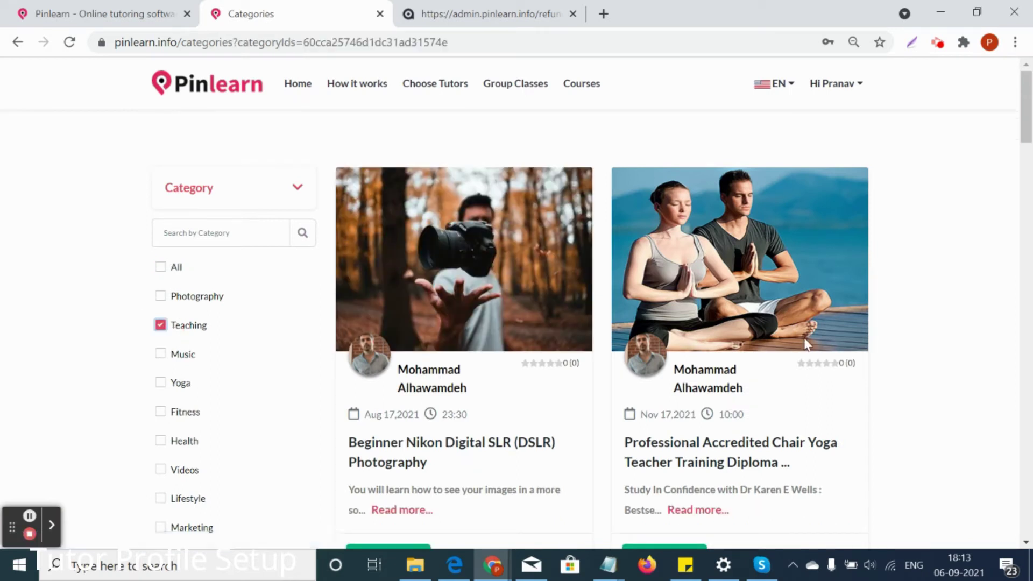
scroll(802, 341, "down", 3)
scroll(807, 346, "up", 3)
scroll(799, 341, "down", 4)
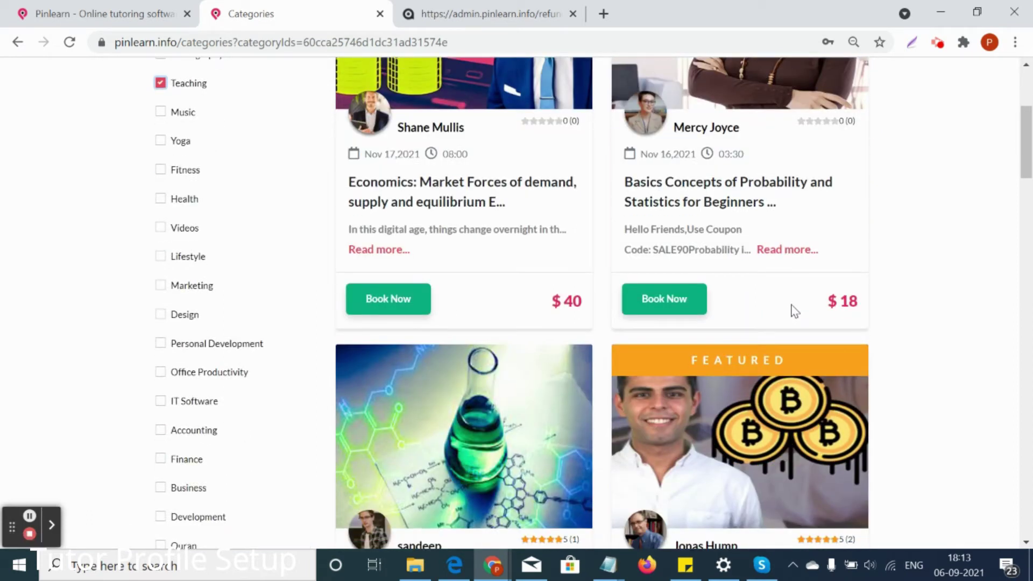
scroll(794, 311, "down", 4)
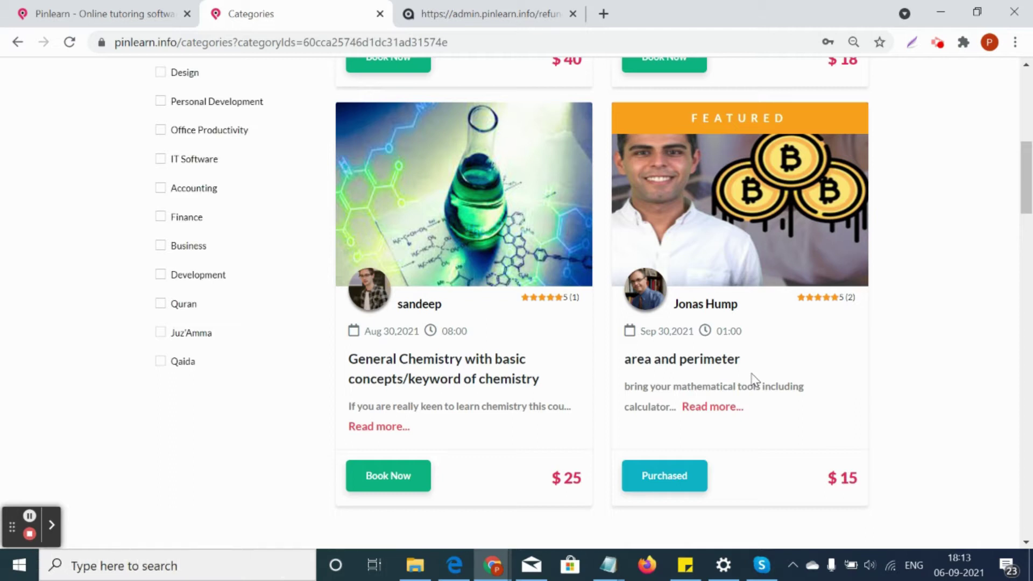
scroll(752, 379, "up", 9)
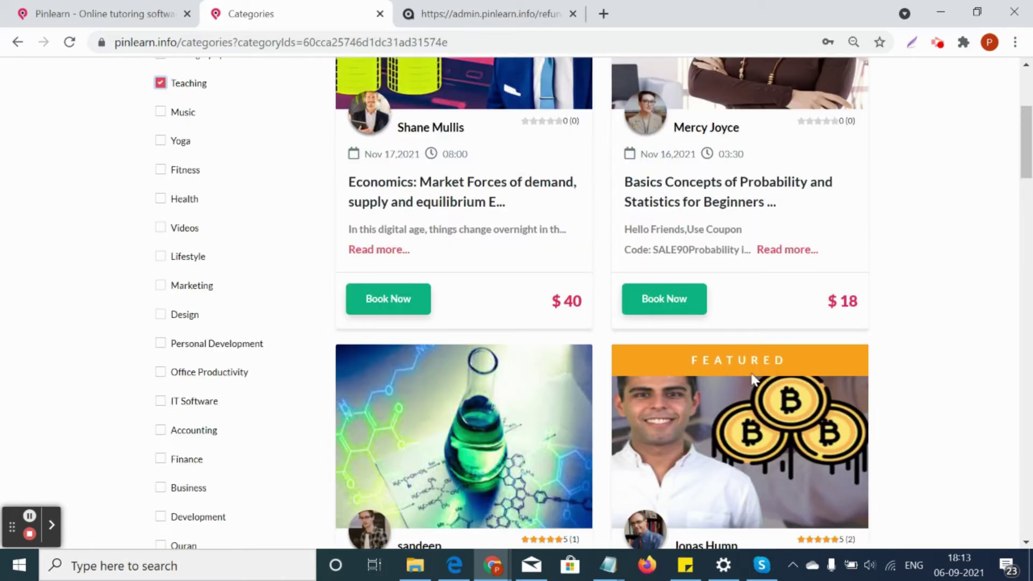
left_click(349, 84)
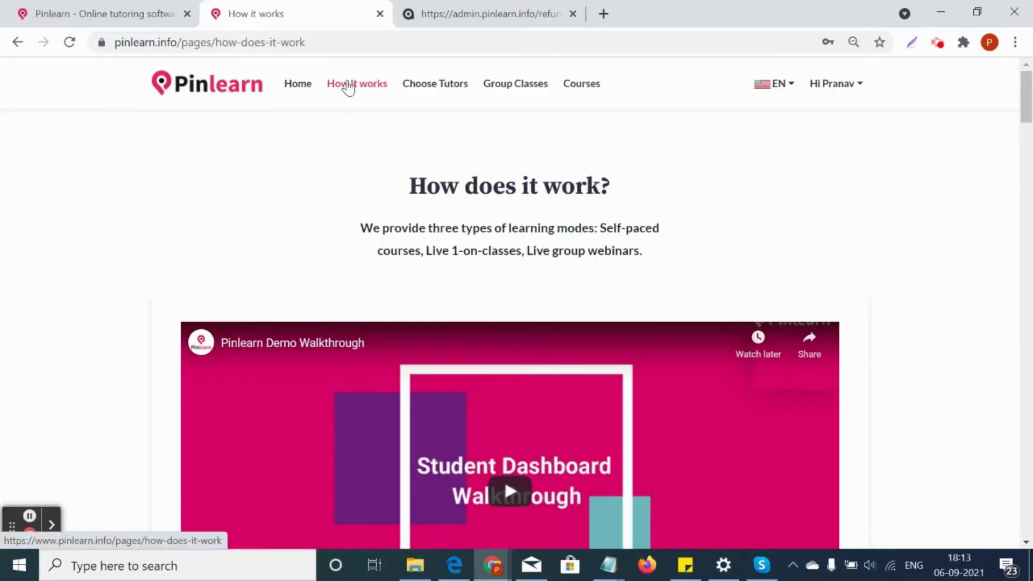
Return to Home, browse its sections, then go to the Choose Tutors list
left_click(298, 84)
scroll(513, 323, "down", 14)
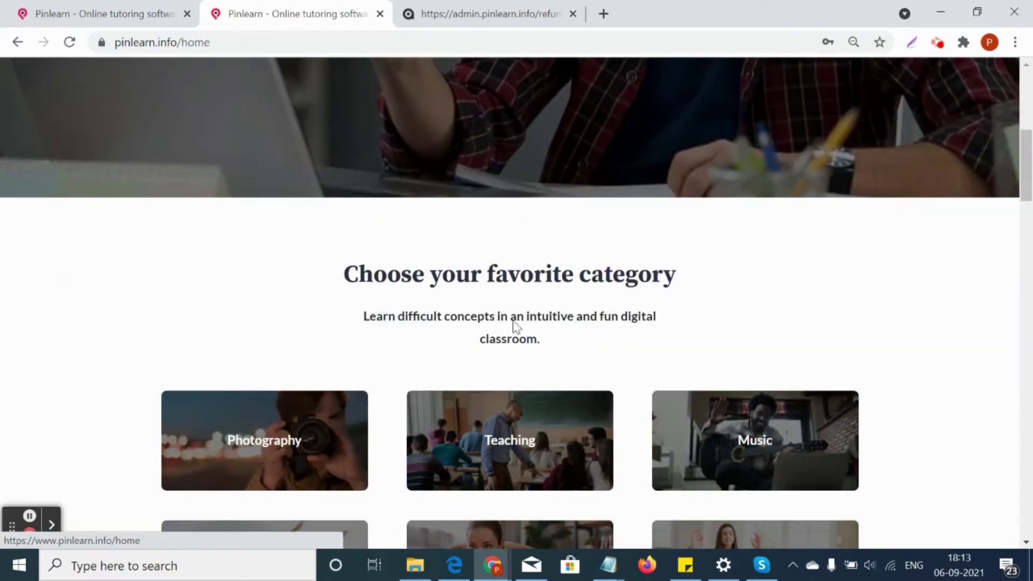
scroll(516, 325, "down", 15)
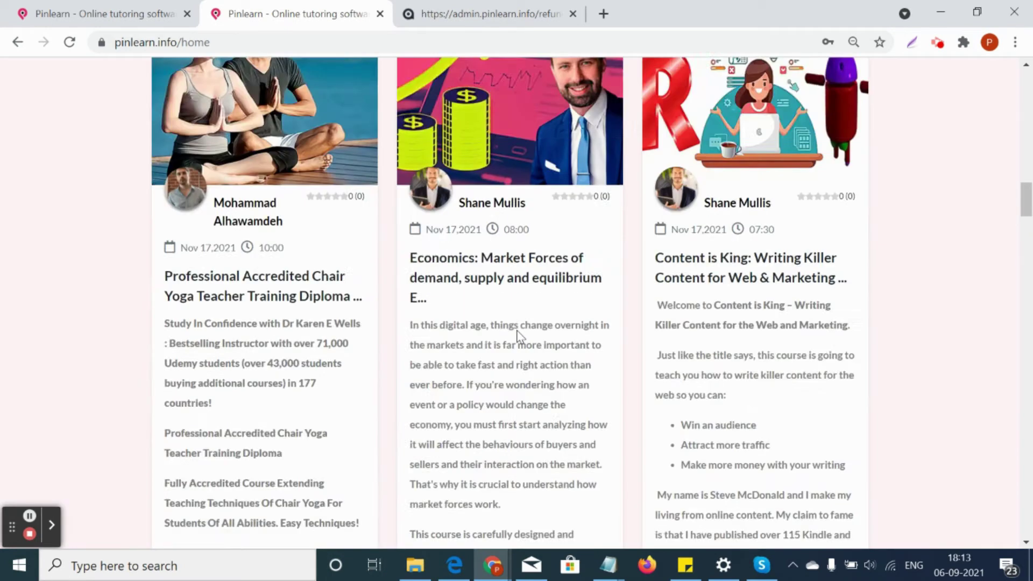
scroll(518, 336, "down", 10)
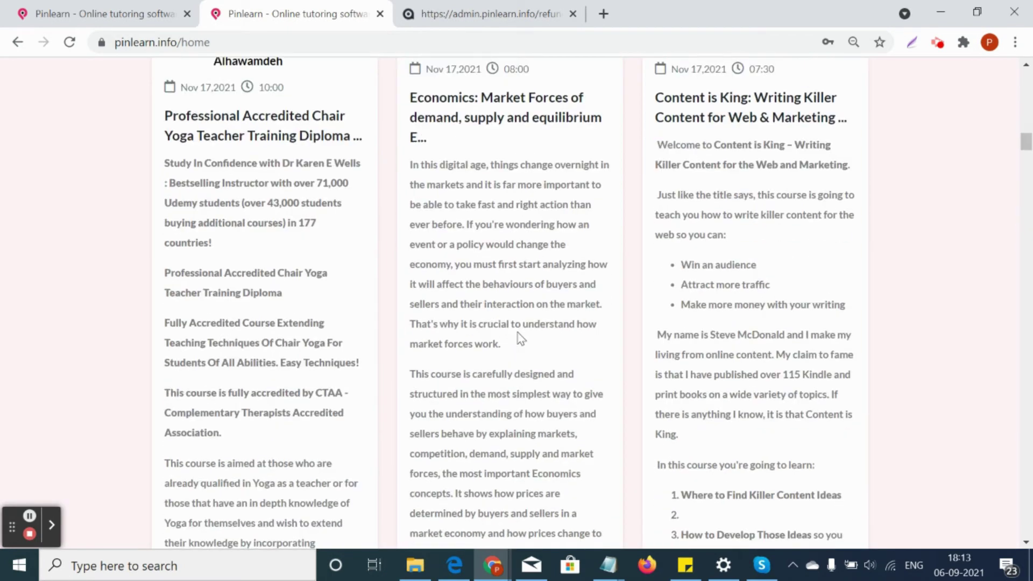
scroll(520, 341, "down", 15)
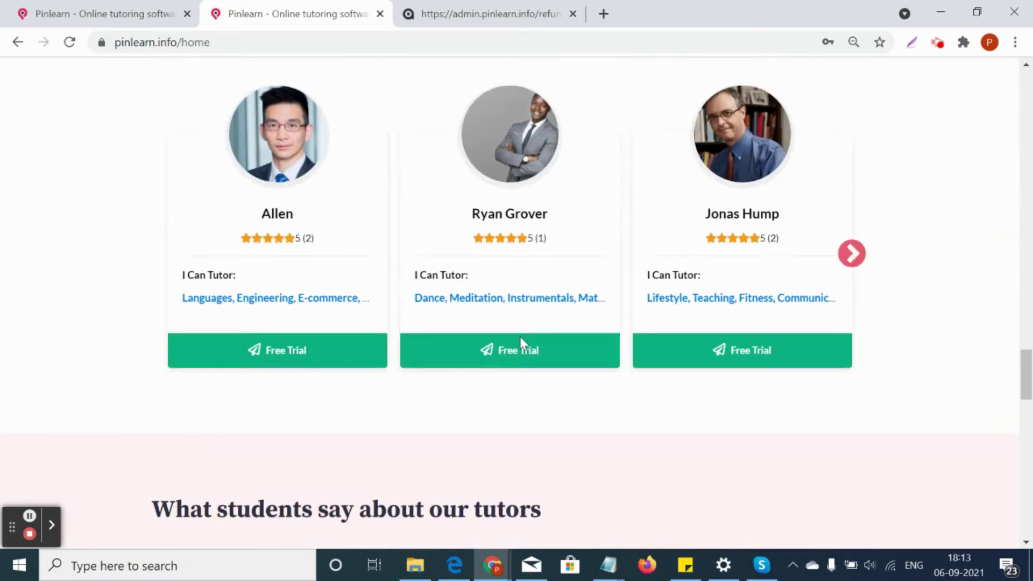
scroll(520, 343, "up", 5)
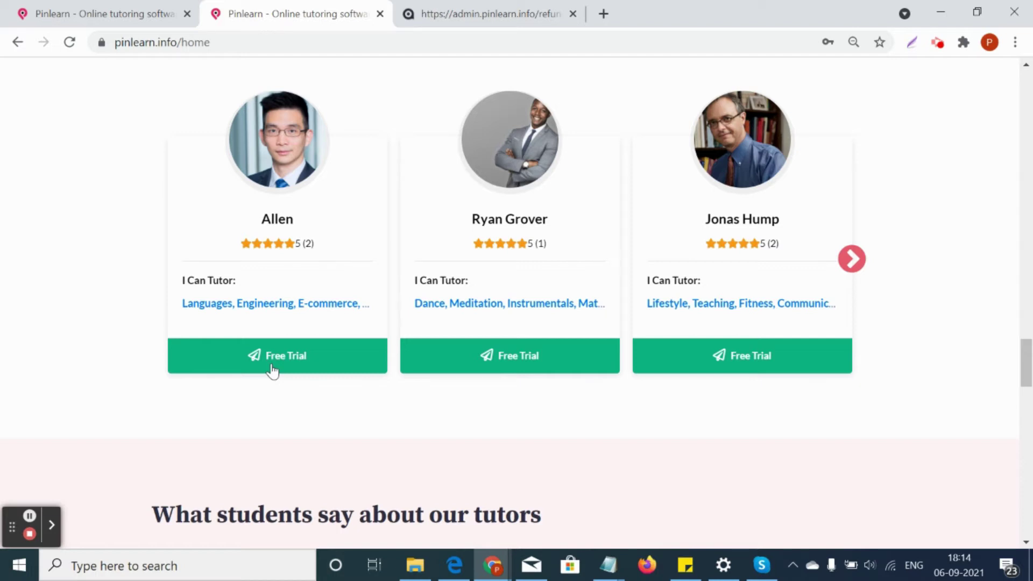
scroll(401, 364, "down", 15)
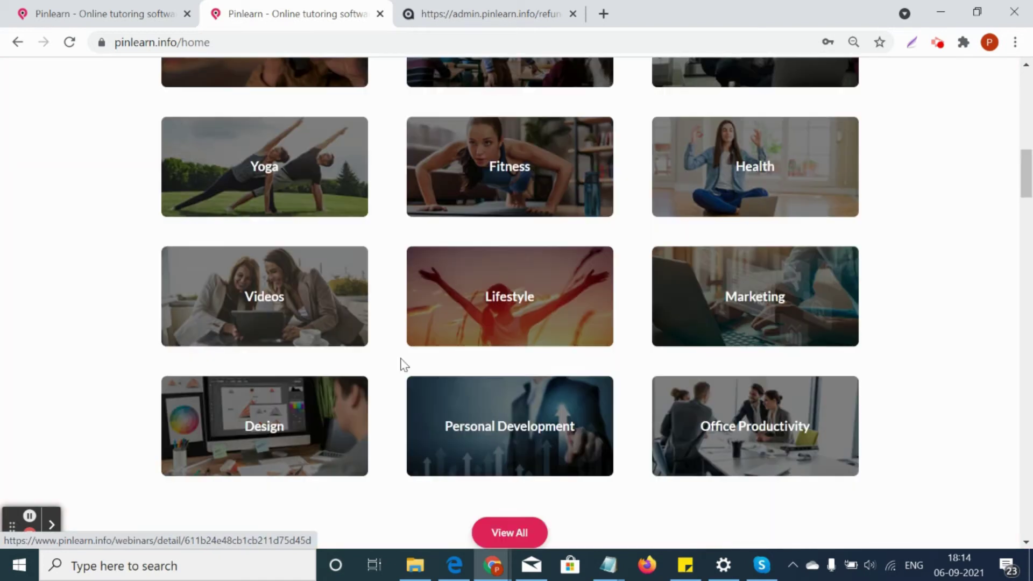
scroll(403, 365, "up", 20)
left_click(450, 88)
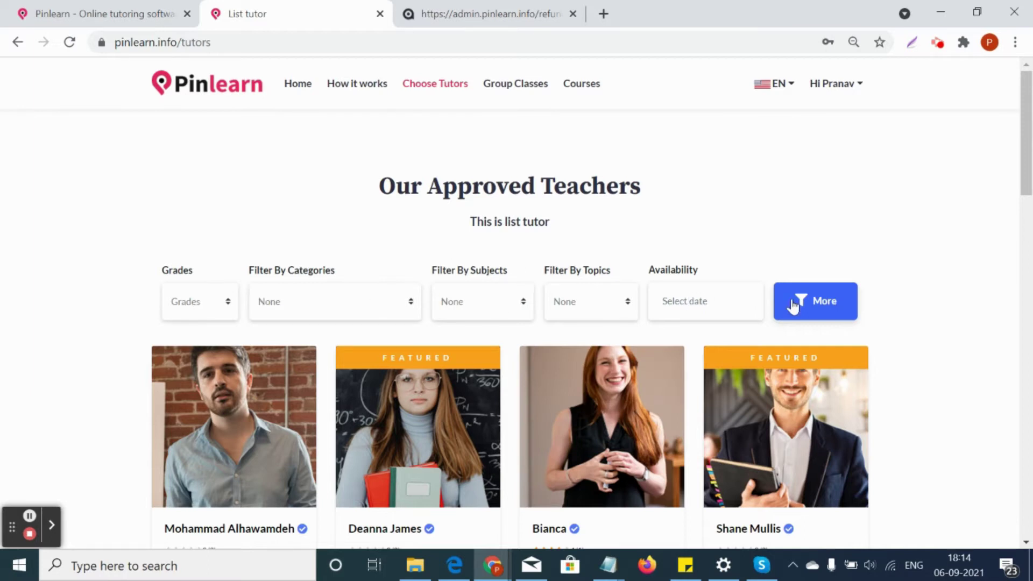
Reveal the country and zip code filters and favourite the first tutor
left_click(813, 302)
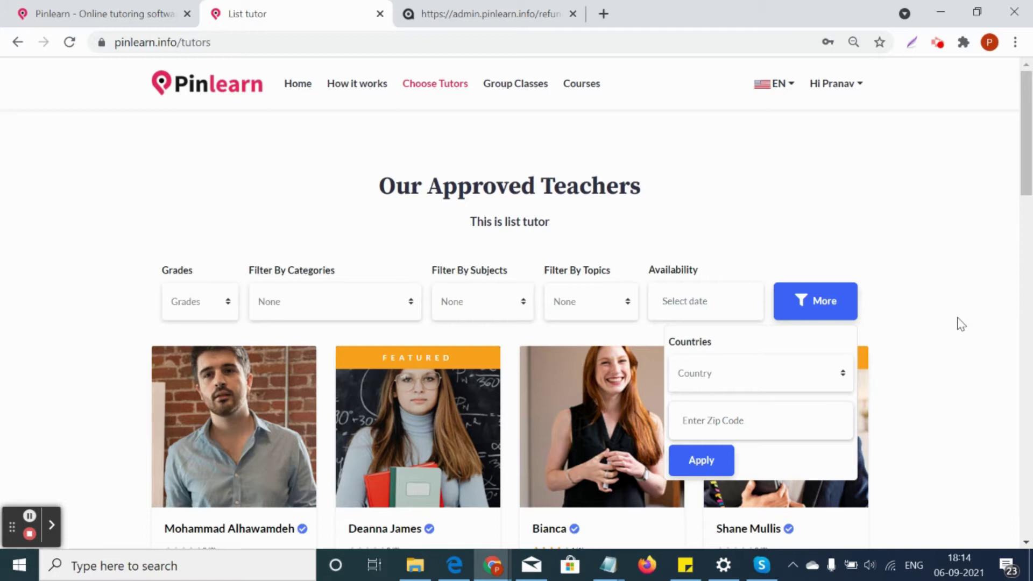
scroll(955, 345, "down", 10)
scroll(955, 346, "up", 3)
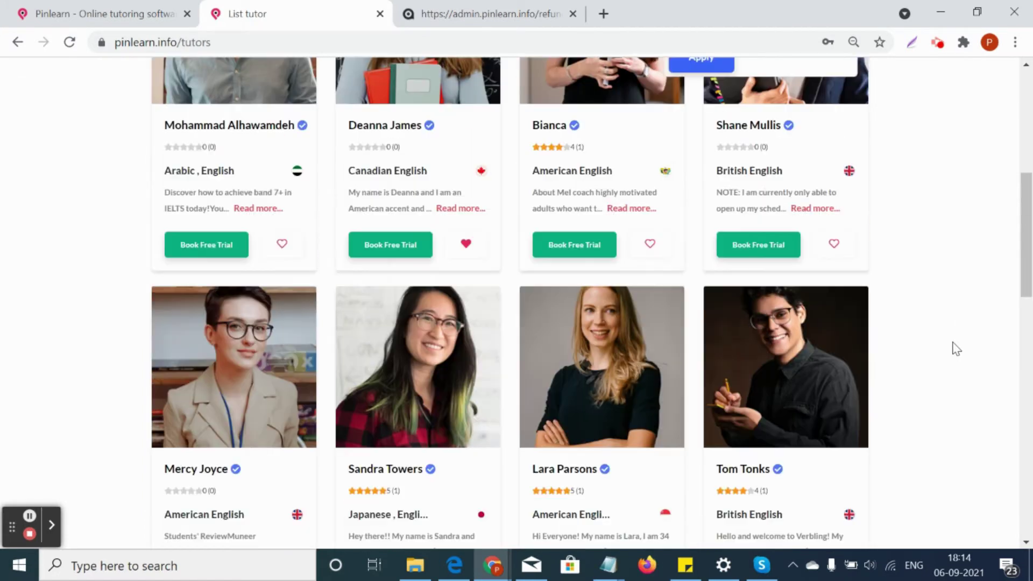
left_click(282, 246)
Go to the second page of tutors and open the bottom-left tutor's profile
scroll(363, 317, "down", 3)
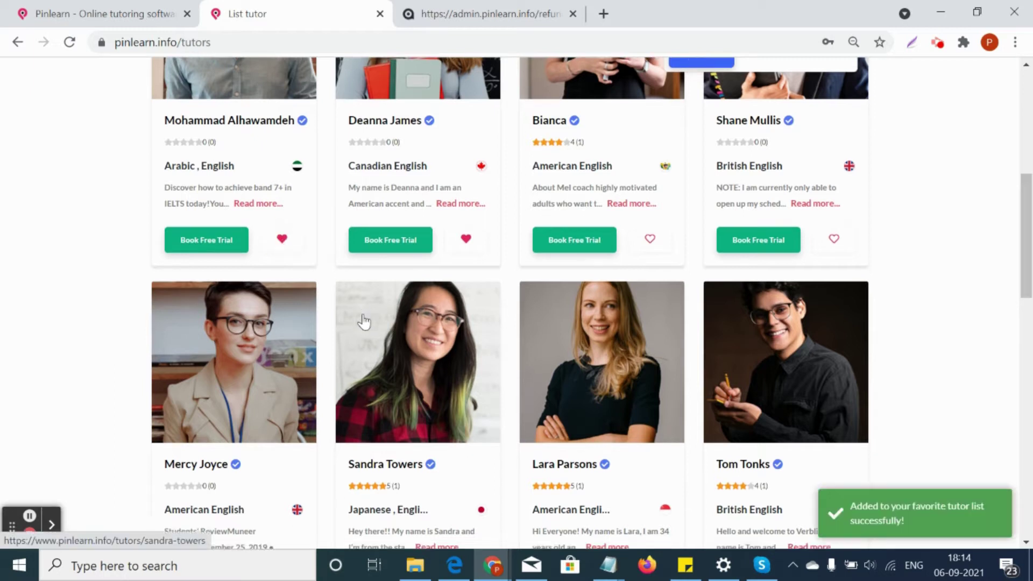
scroll(581, 392, "down", 10)
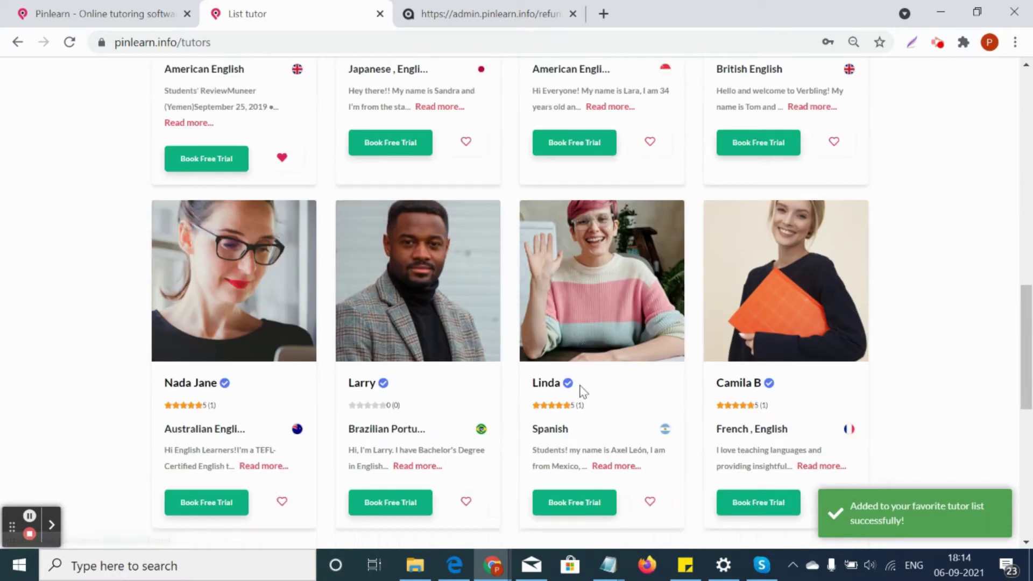
scroll(580, 390, "up", 4)
scroll(559, 456, "down", 6)
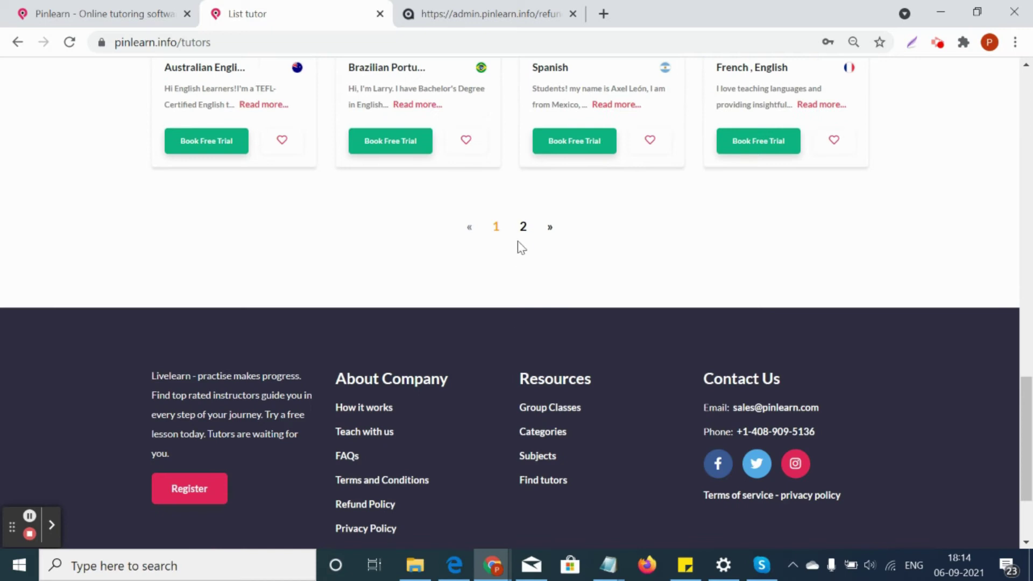
left_click(521, 238)
scroll(398, 346, "down", 8)
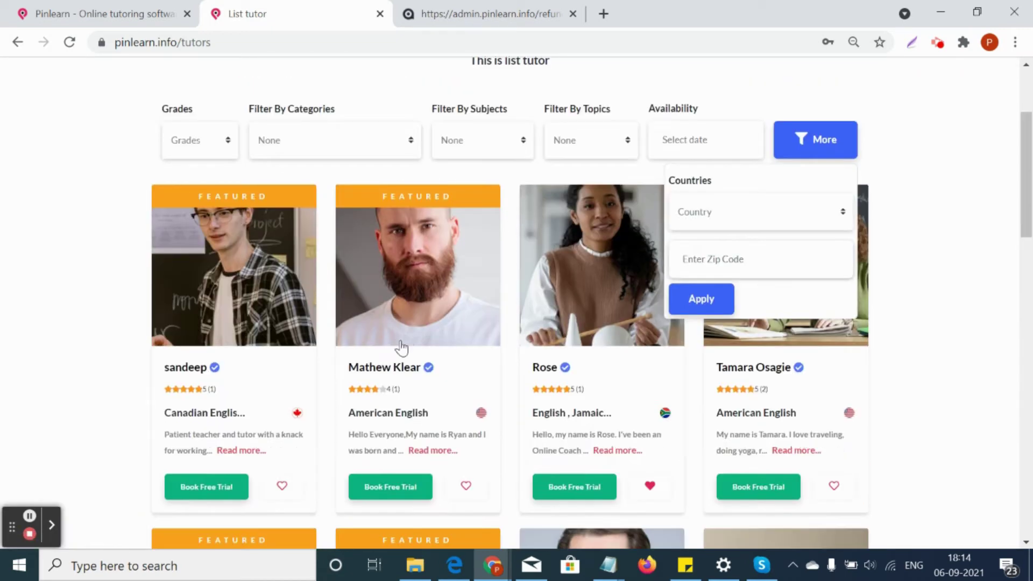
scroll(392, 353, "down", 6)
left_click(235, 379)
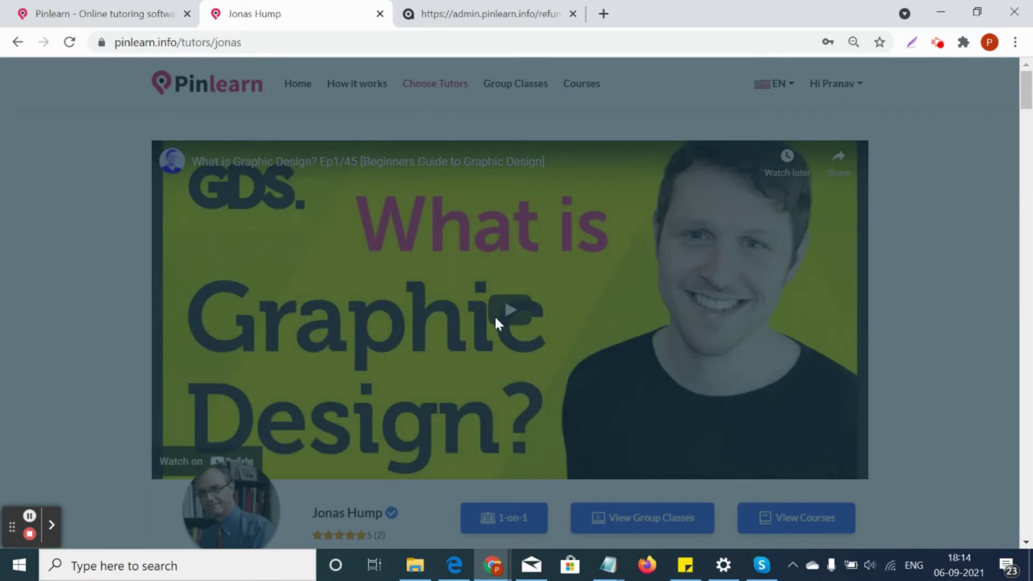
Start booking a one-on-one lesson with this tutor
scroll(495, 321, "down", 6)
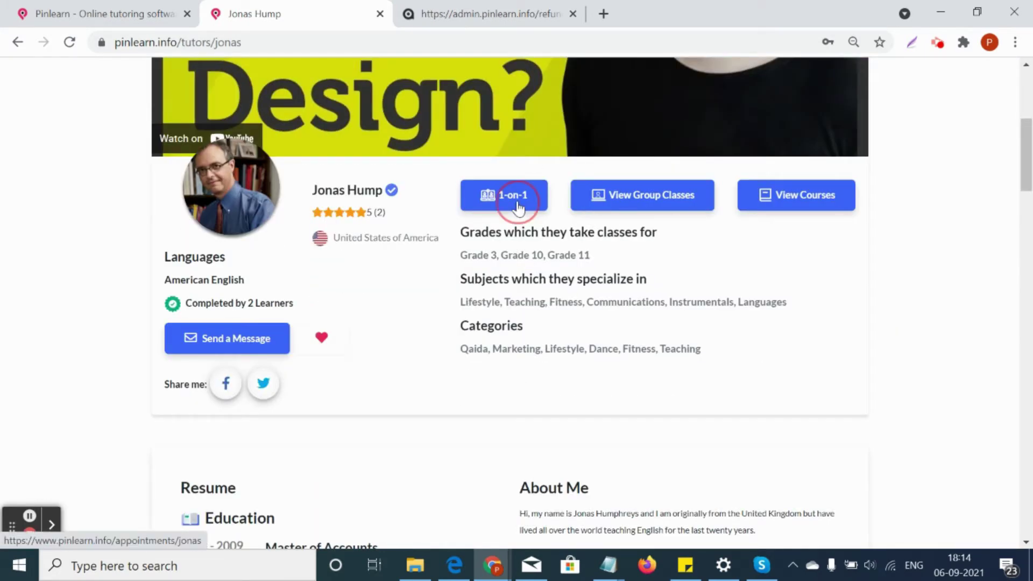
left_click(518, 205)
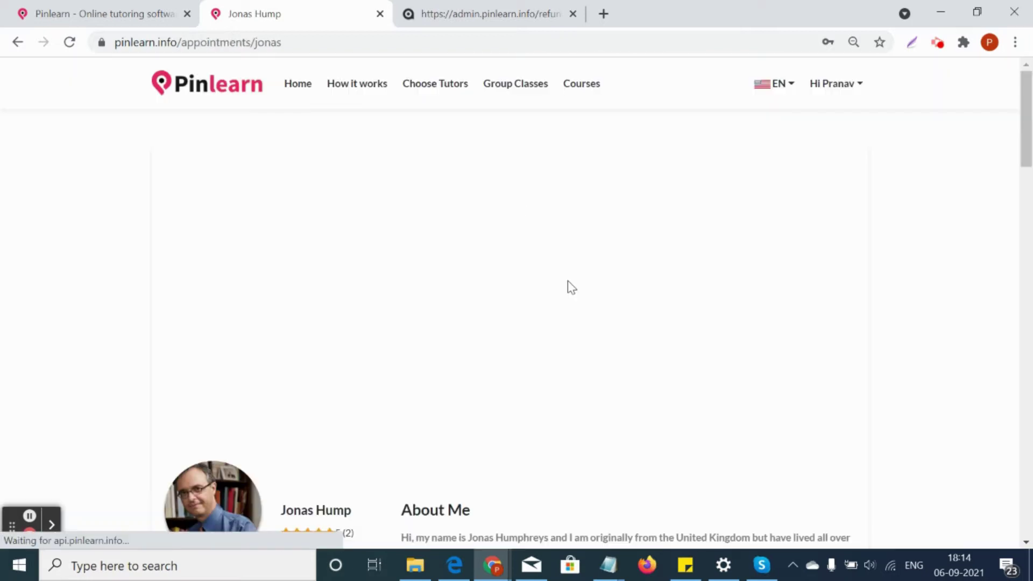
scroll(567, 280, "down", 10)
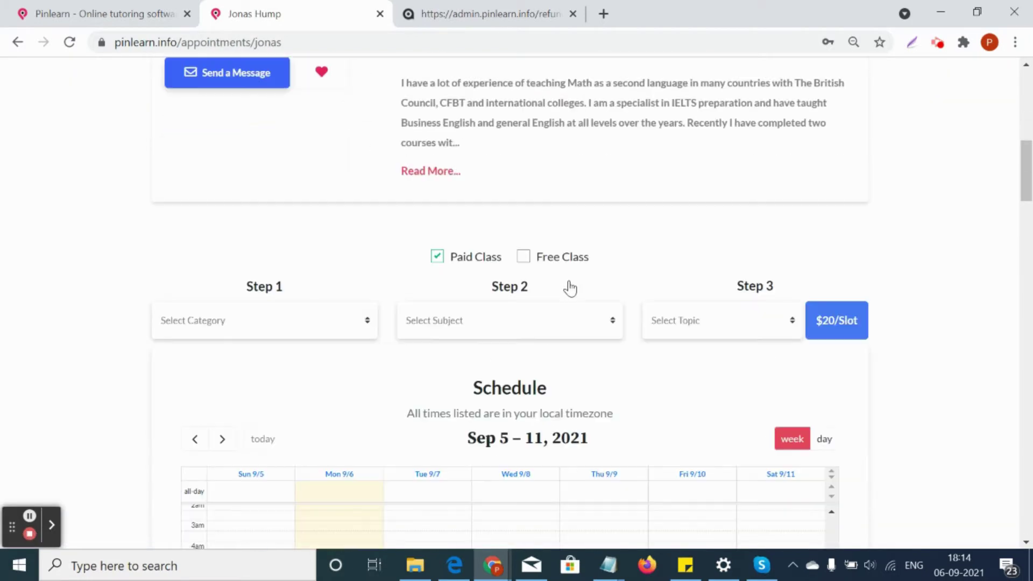
scroll(570, 289, "down", 5)
scroll(569, 288, "down", 2)
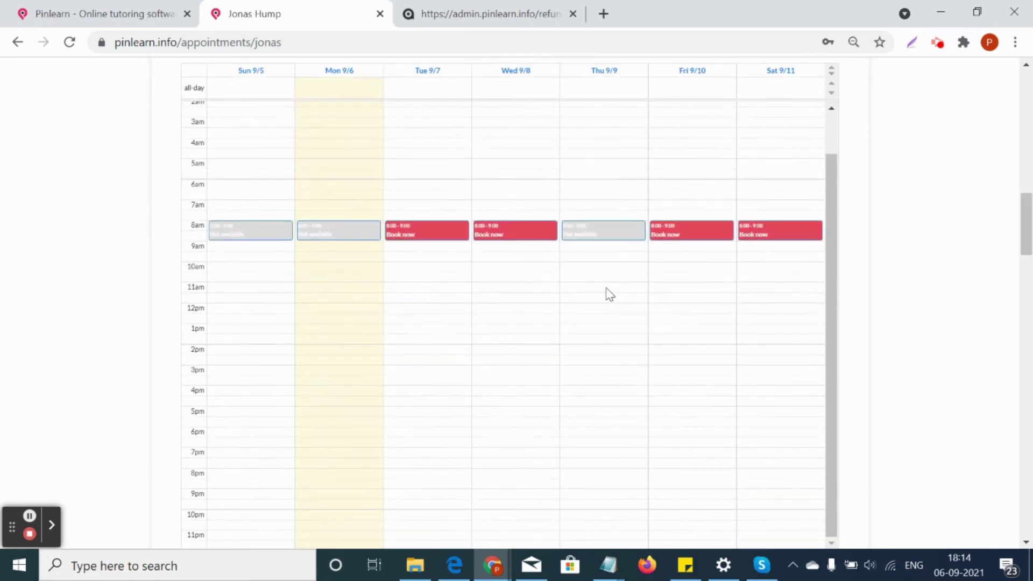
scroll(581, 282, "up", 5)
Choose Teaching, Maths and Area and Permeter, then book the Wednesday 9/8 8am slot
left_click(310, 160)
left_click(286, 196)
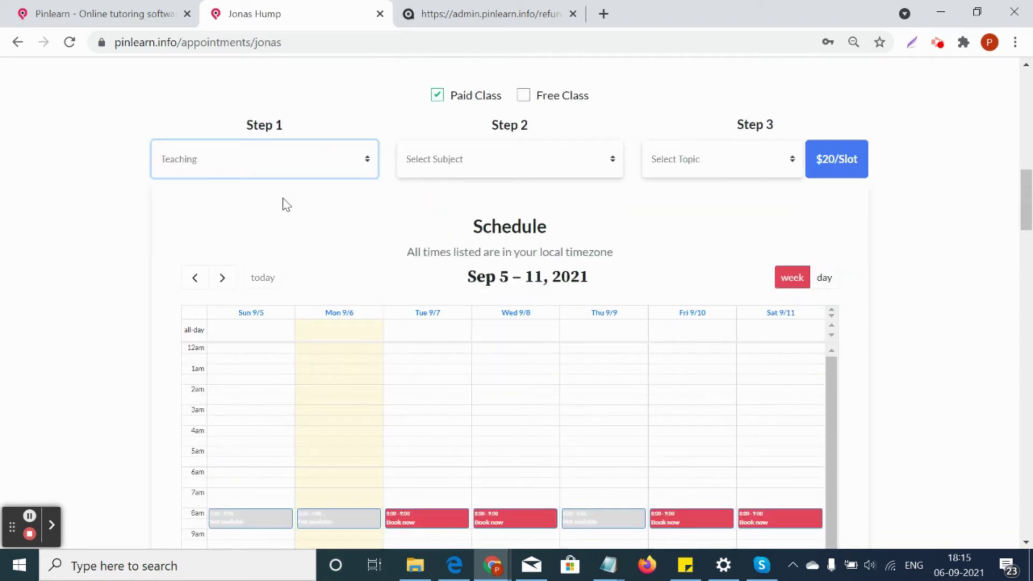
left_click(506, 172)
left_click(505, 196)
left_click(724, 170)
left_click(721, 194)
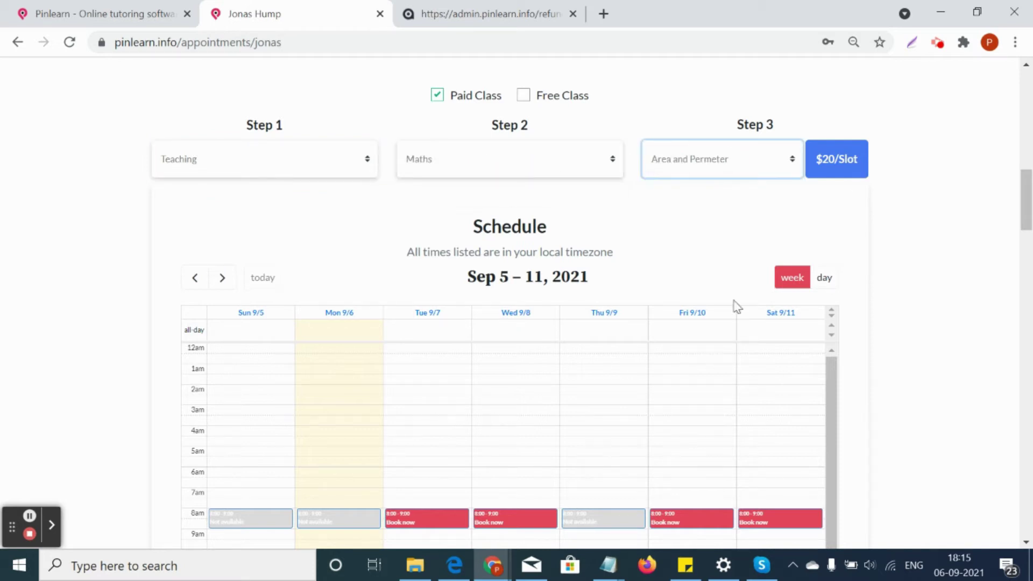
scroll(737, 306, "down", 4)
left_click(498, 280)
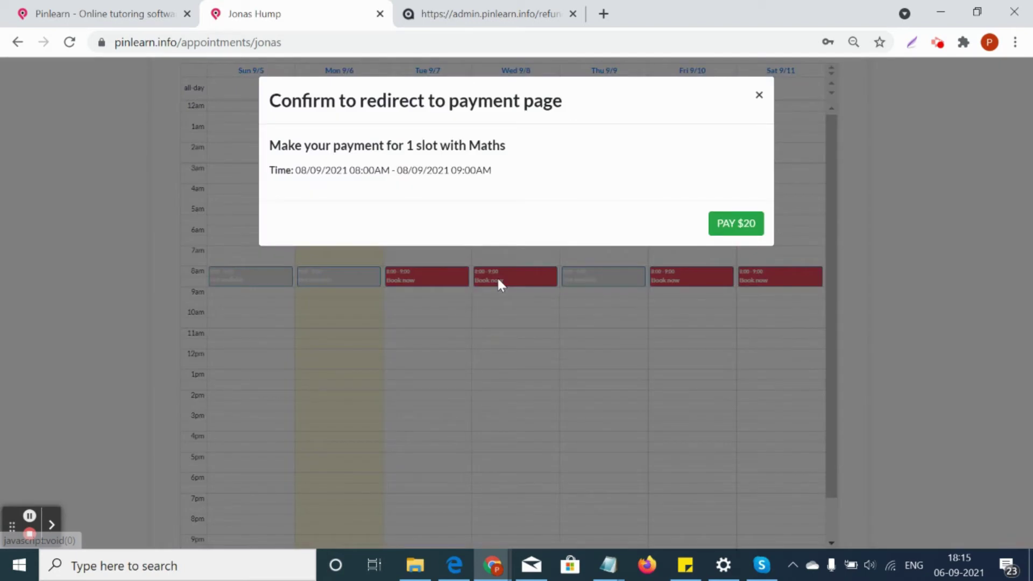
Pay $20: enter the payer's name, billing address, state Virginia and country United States of America
left_click(756, 222)
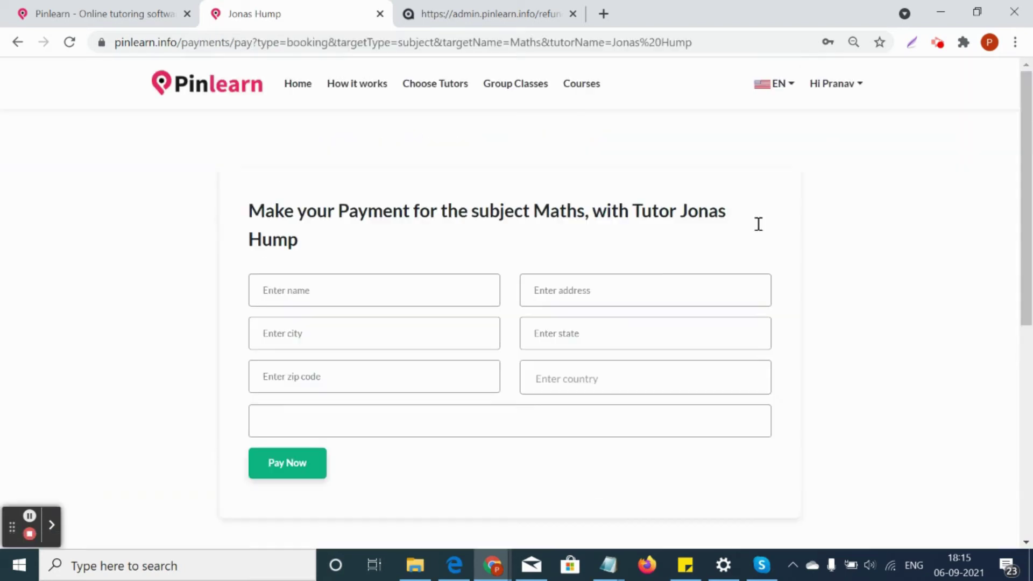
left_click(356, 302)
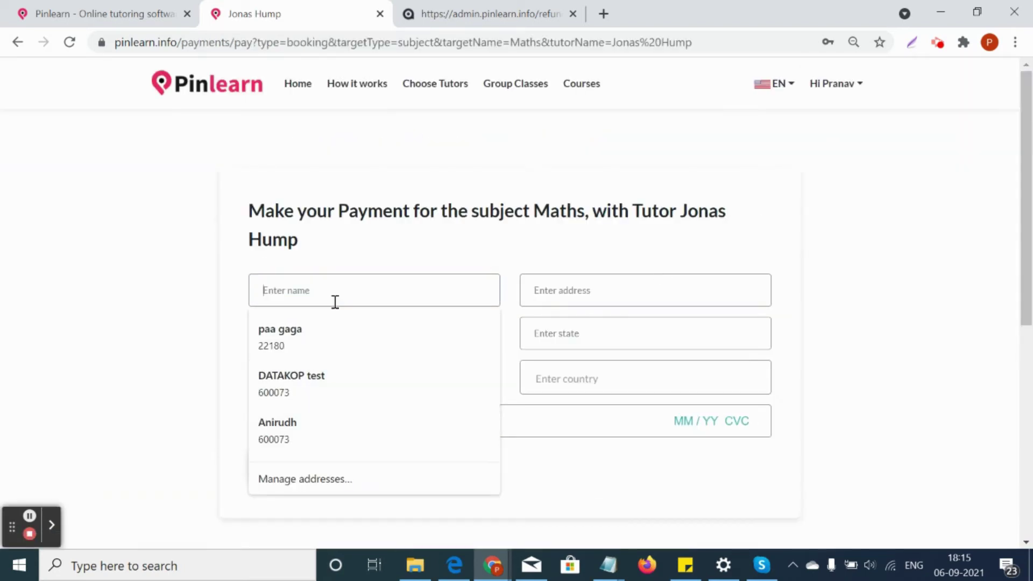
type("test")
left_click(601, 291)
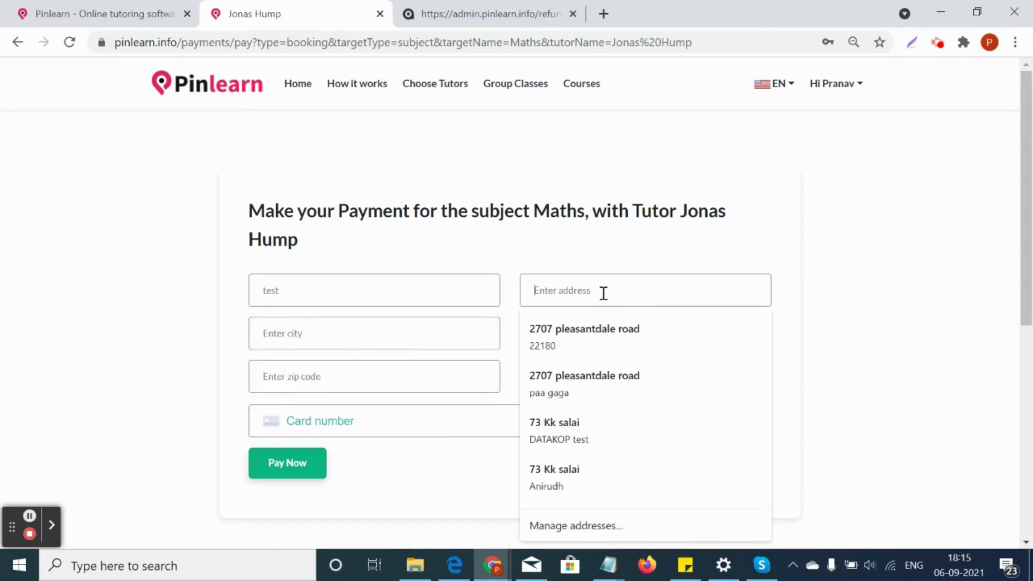
left_click(573, 334)
left_click(574, 344)
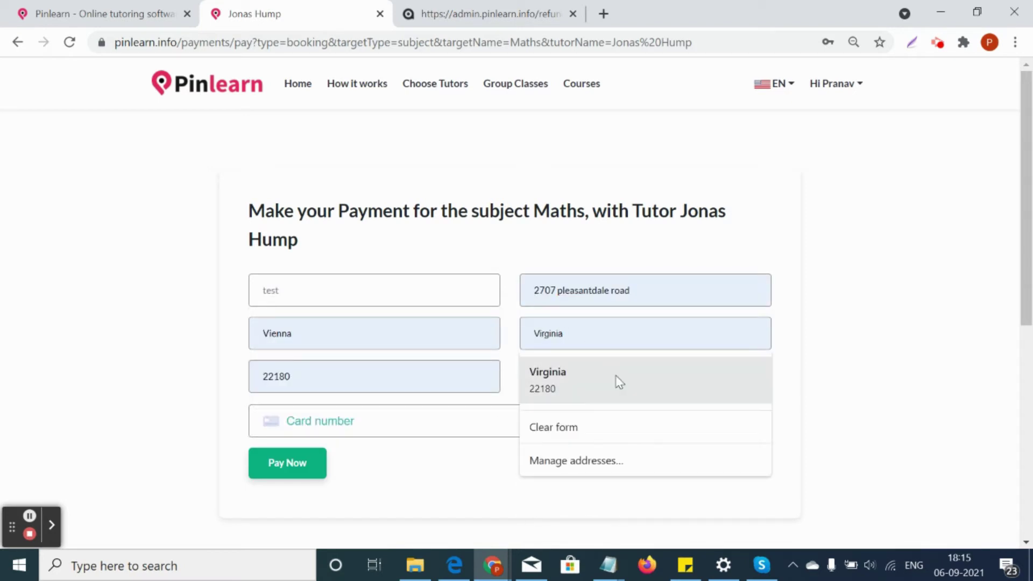
left_click(608, 386)
left_click(579, 387)
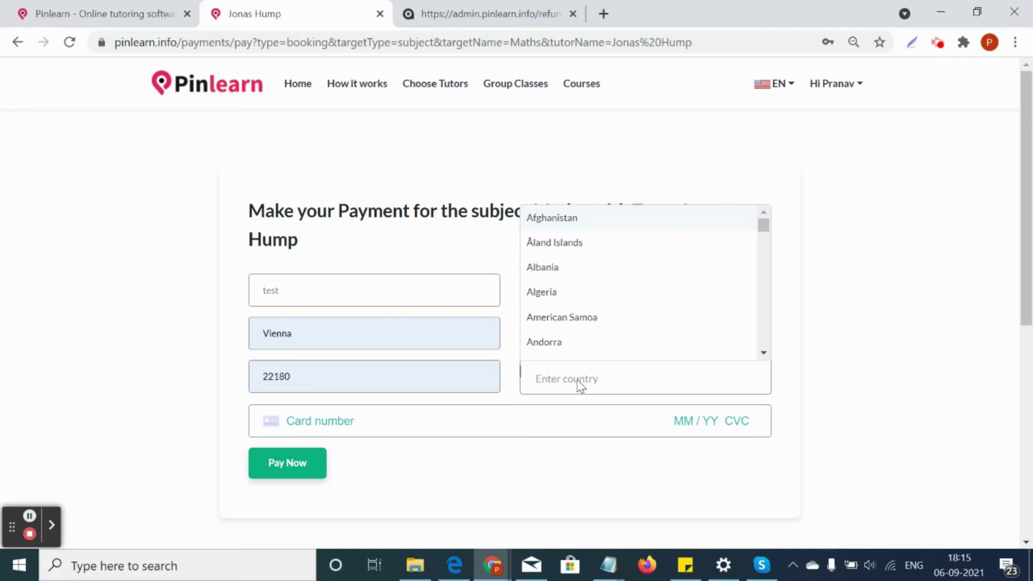
type("united")
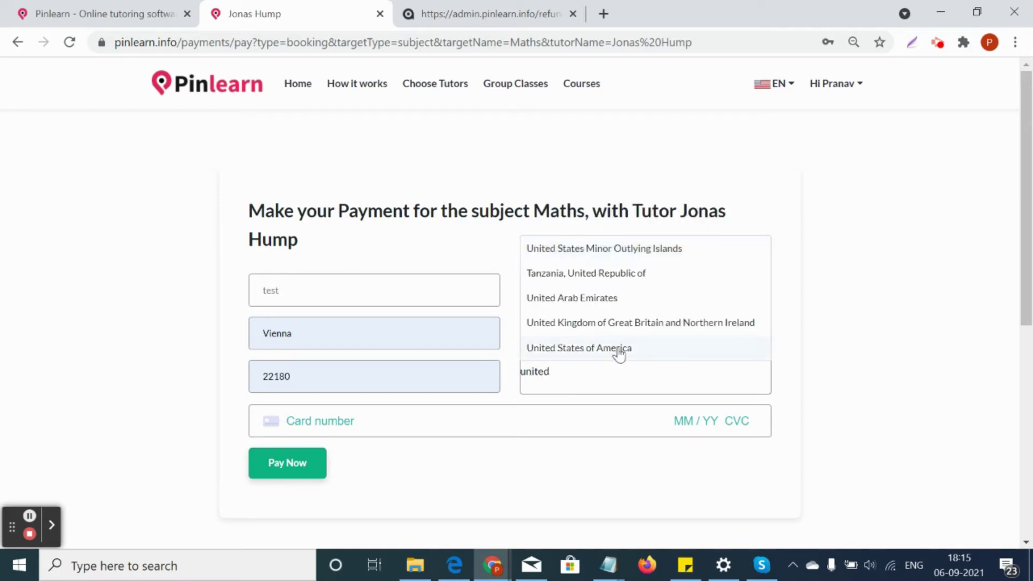
left_click(618, 350)
Enter the card number, expiry, CVC and ZIP, and submit the payment
left_click(370, 424)
type("4242 4242 42")
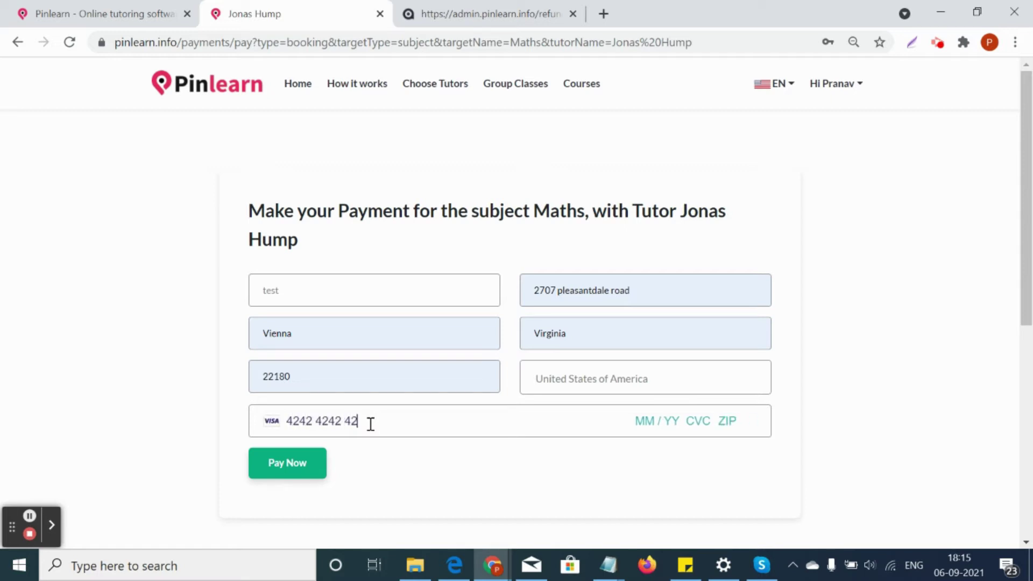
type("02 / 31 12")
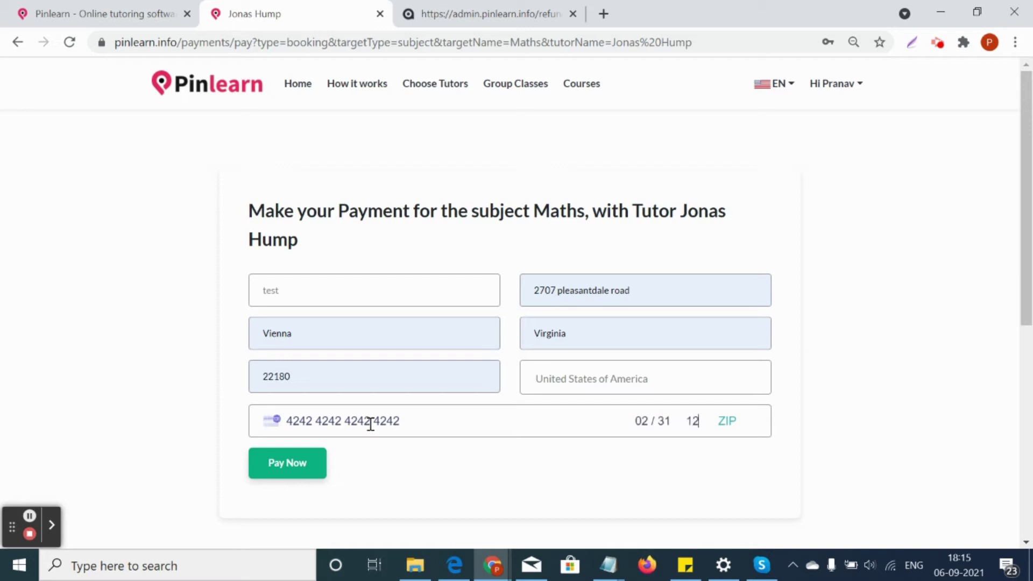
type("3 2218")
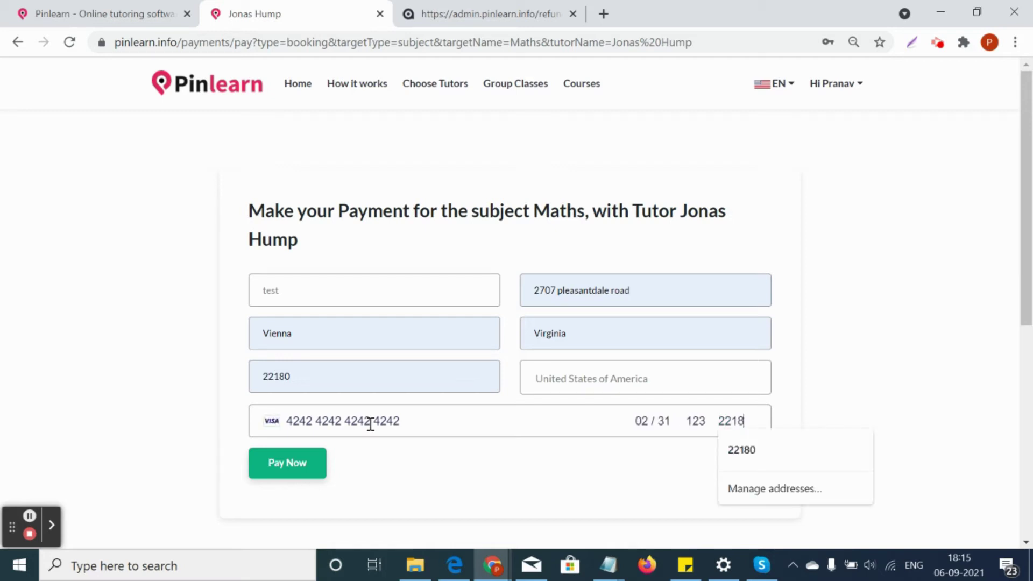
type("0")
left_click(753, 455)
left_click(315, 463)
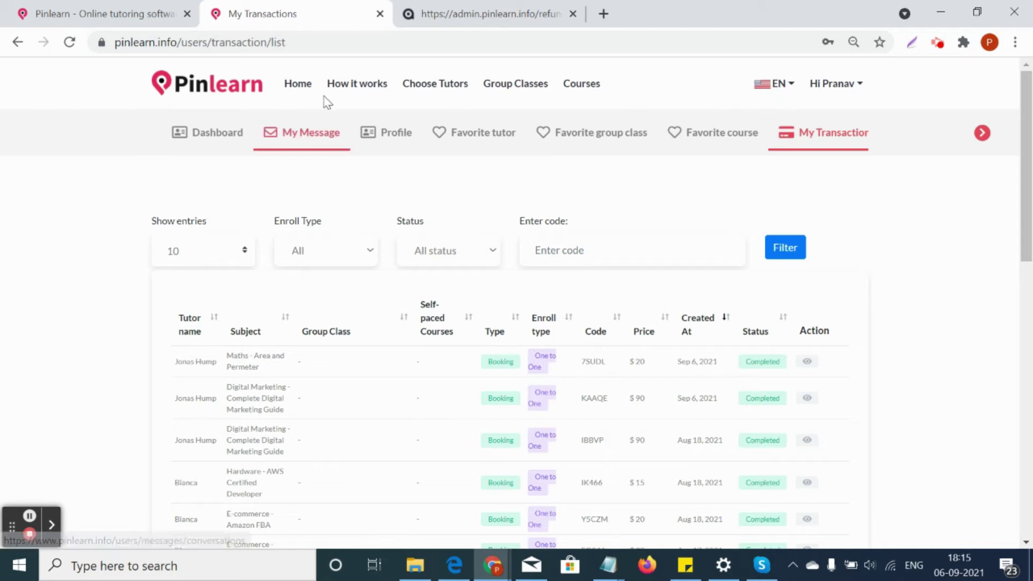
Go to page 2 of Choose Tutors and open the booked Maths tutor's profile
left_click(432, 97)
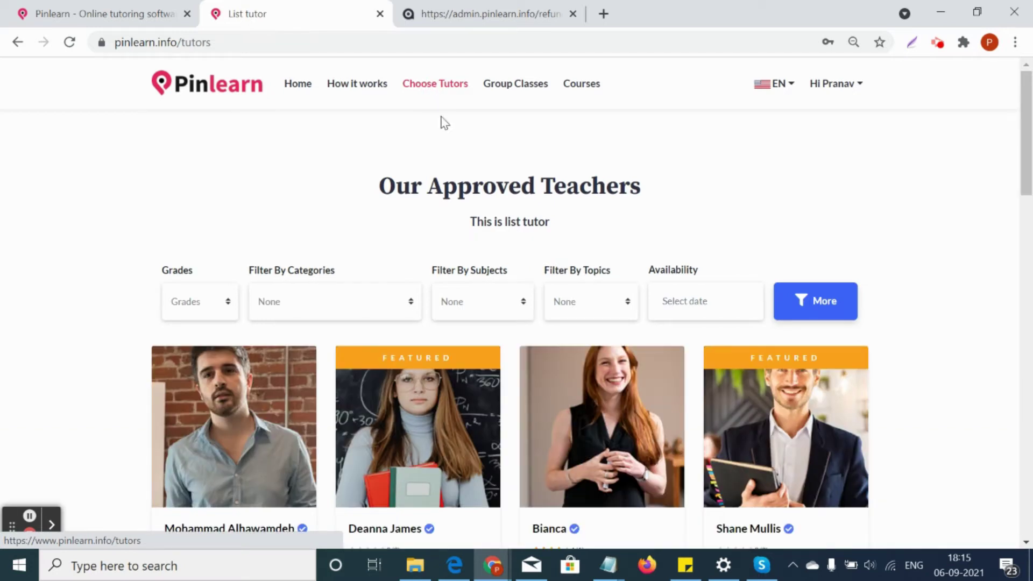
left_click(442, 84)
scroll(442, 285, "down", 20)
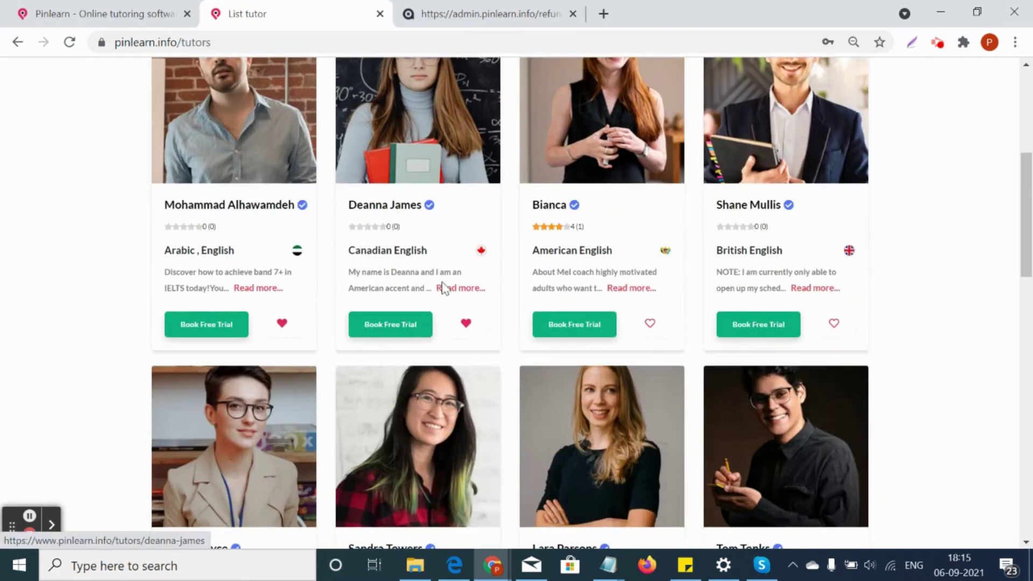
left_click(523, 227)
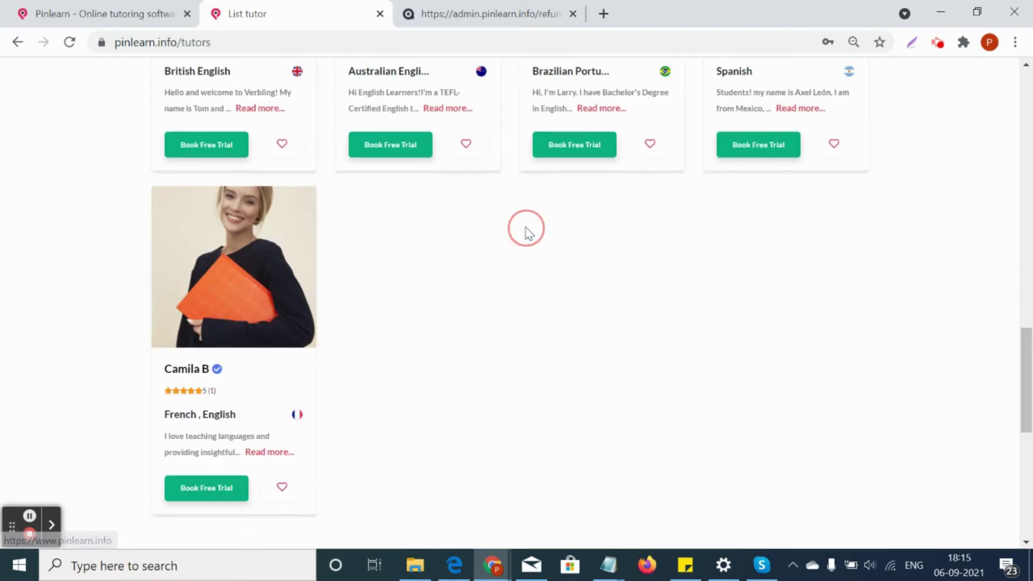
scroll(524, 258, "down", 3)
scroll(521, 288, "down", 11)
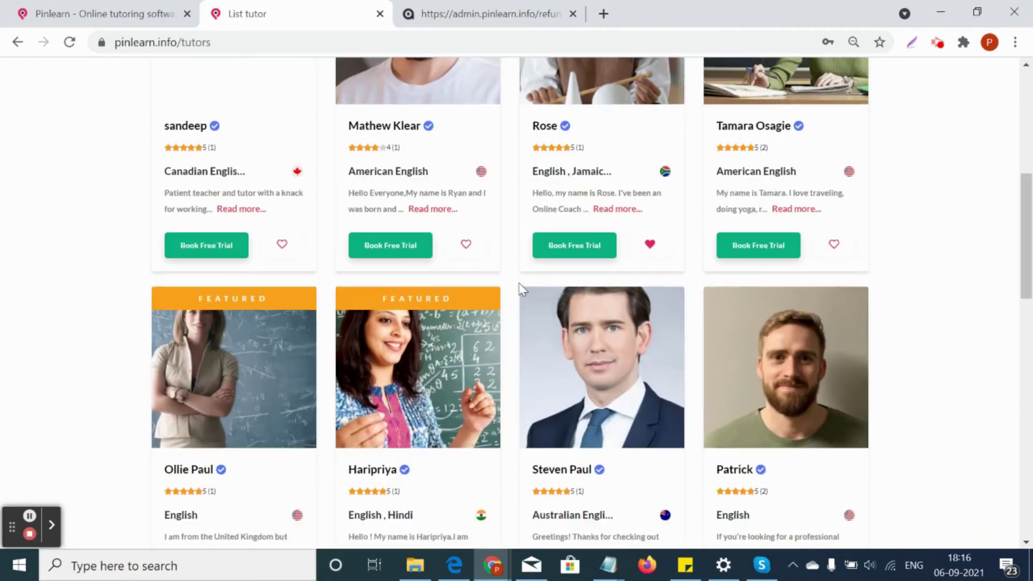
left_click(239, 325)
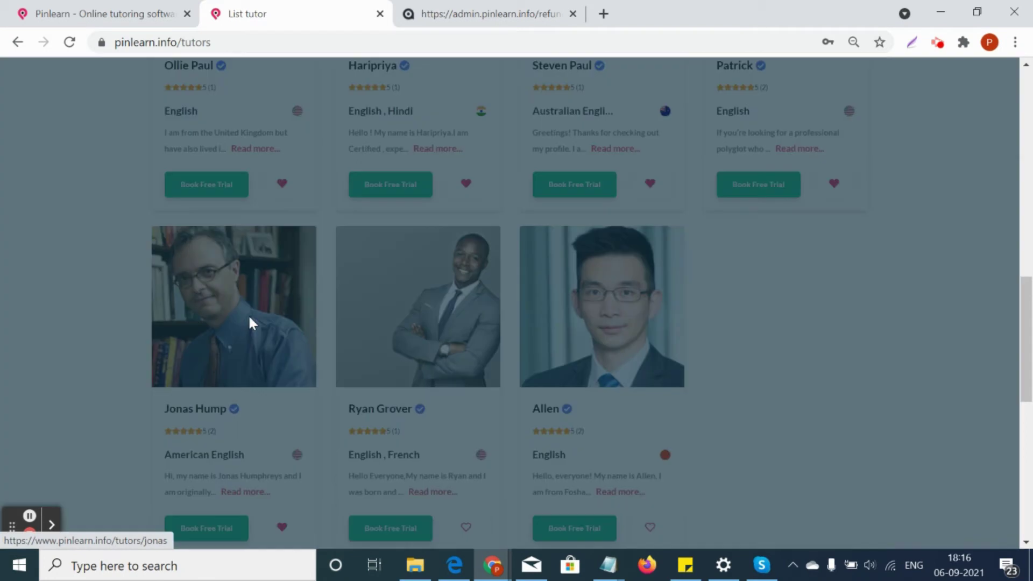
scroll(607, 315, "down", 5)
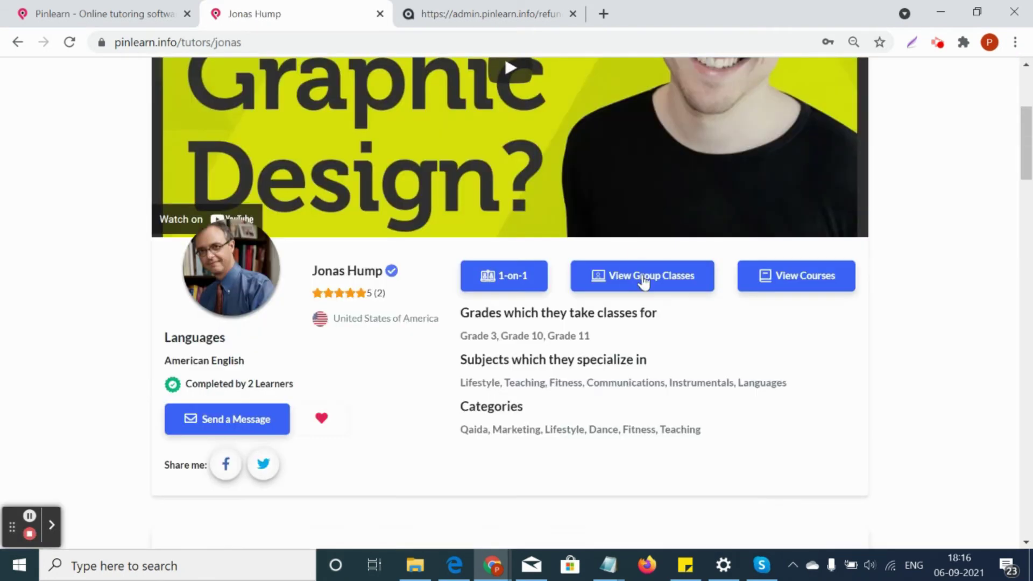
left_click(642, 279)
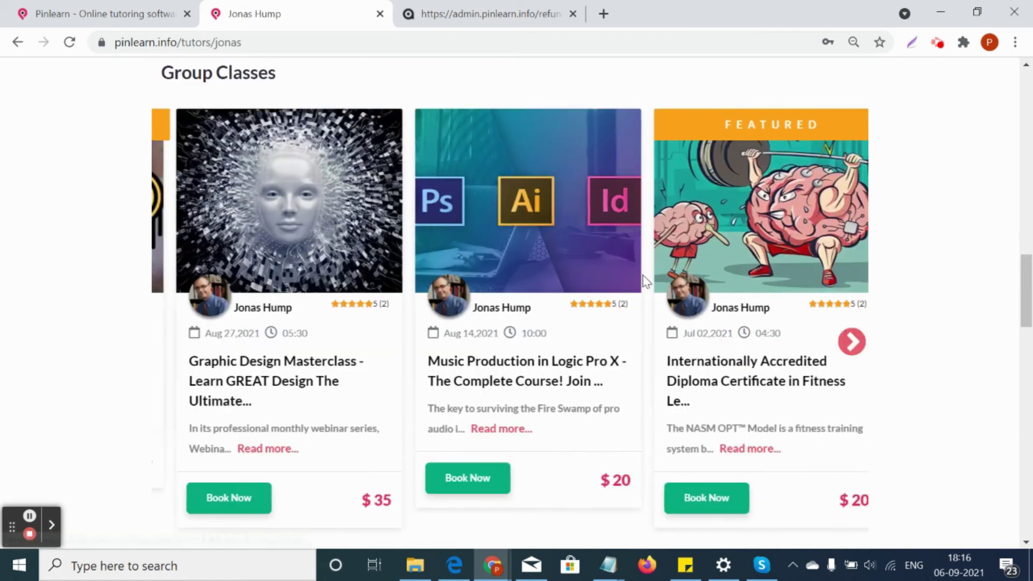
left_click_drag(645, 280, 442, 257)
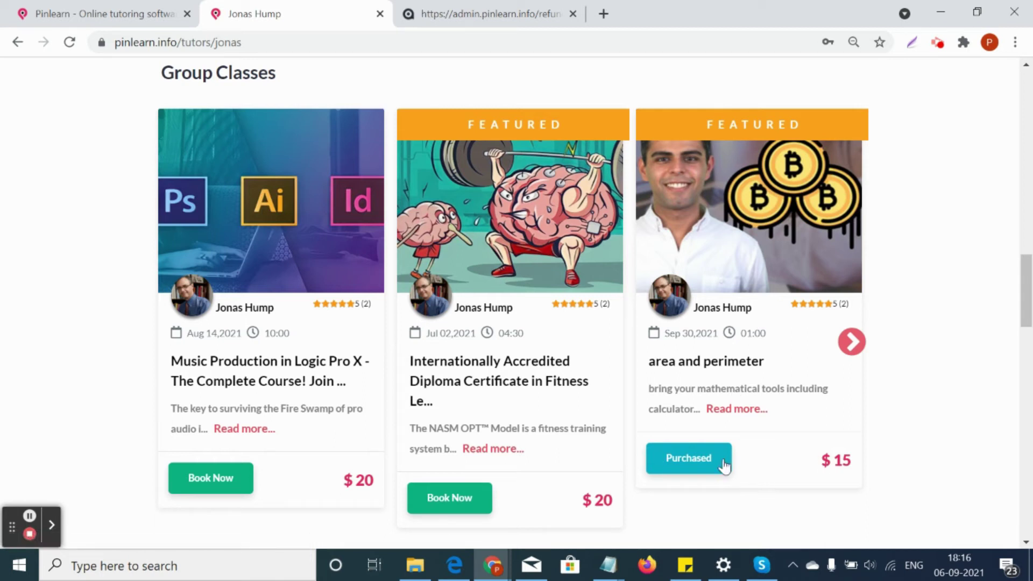
scroll(785, 421, "up", 15)
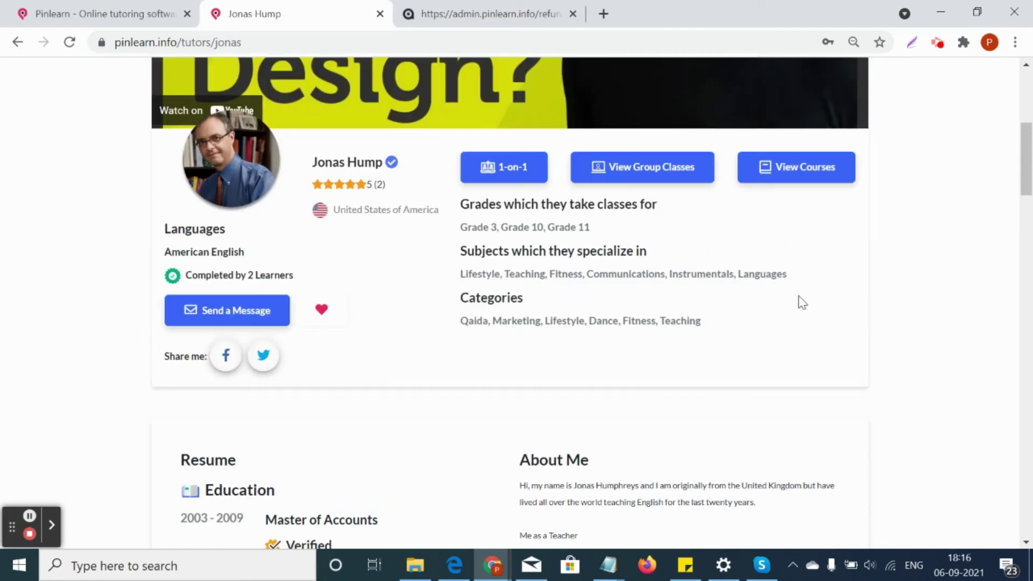
left_click(802, 168)
scroll(780, 323, "down", 6)
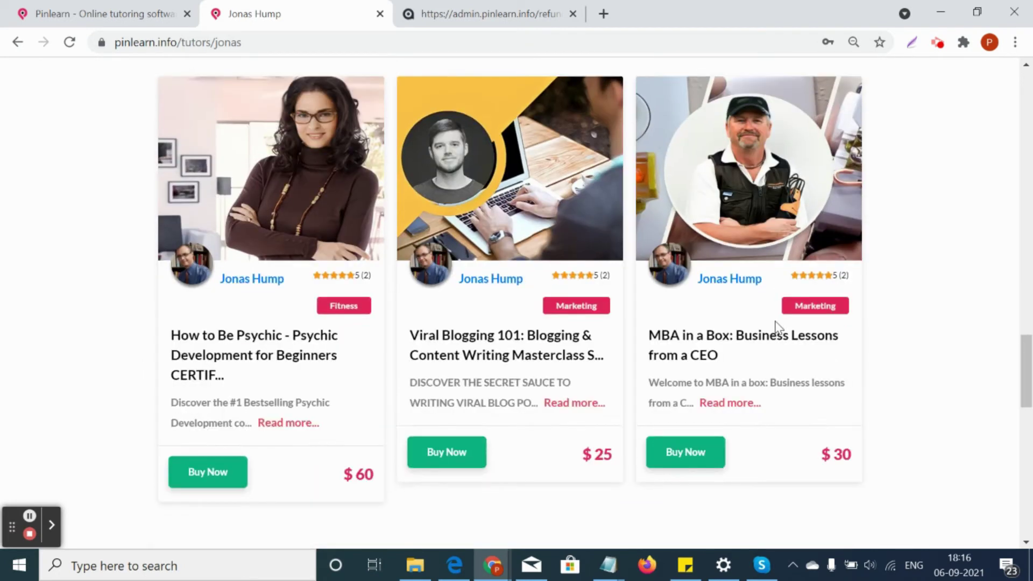
scroll(775, 333, "up", 10)
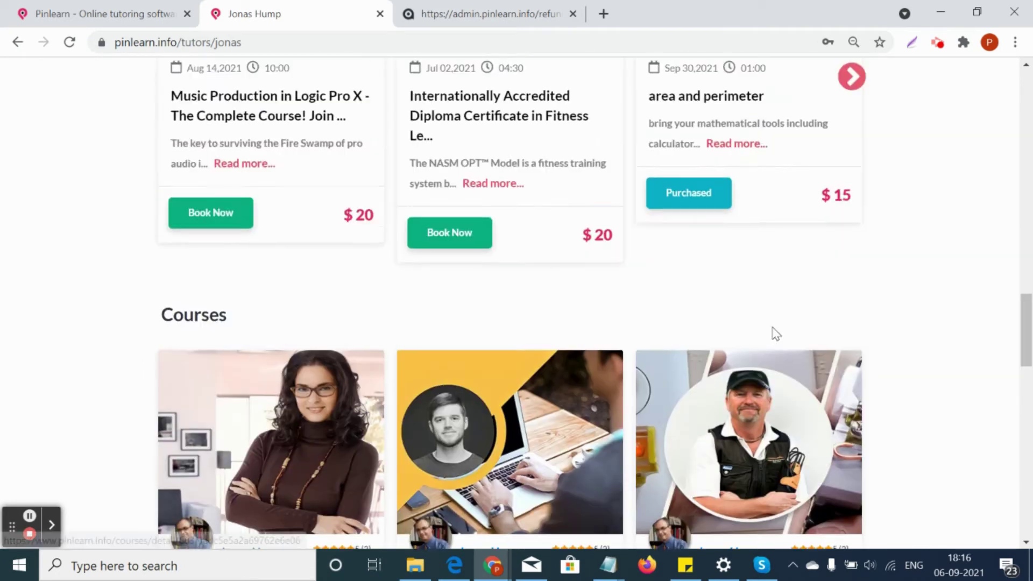
scroll(776, 333, "up", 8)
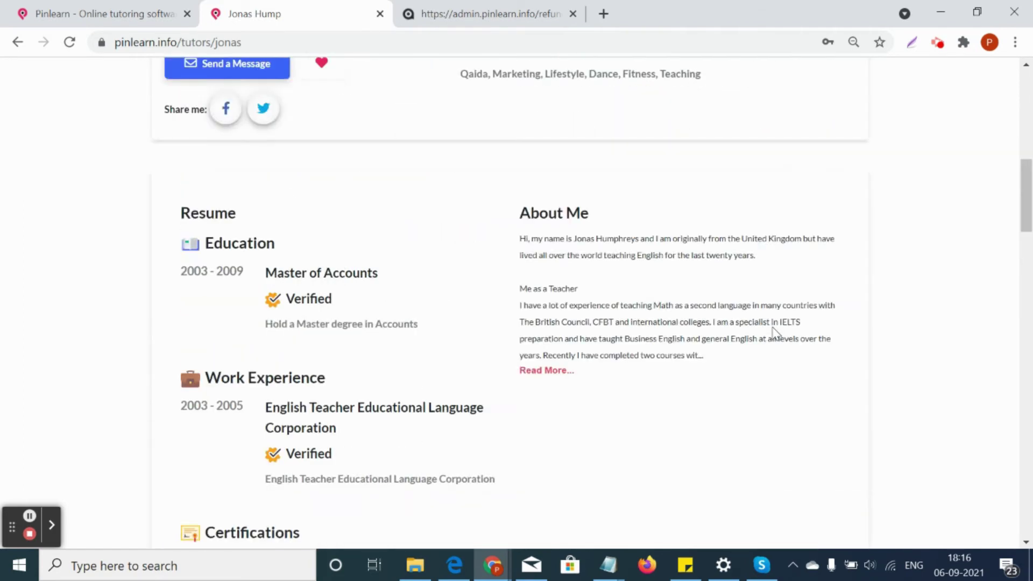
scroll(775, 333, "up", 4)
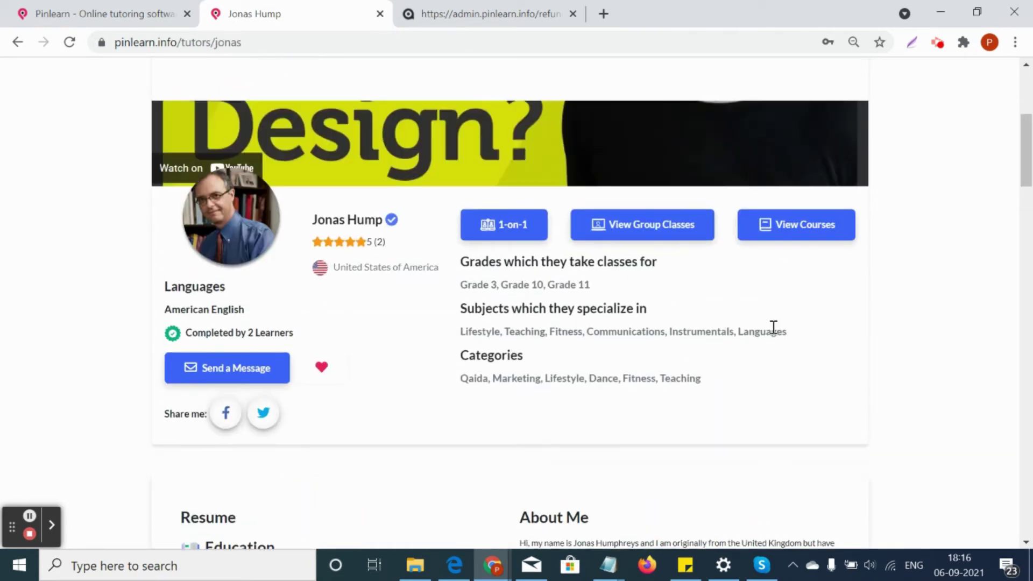
scroll(775, 333, "up", 3)
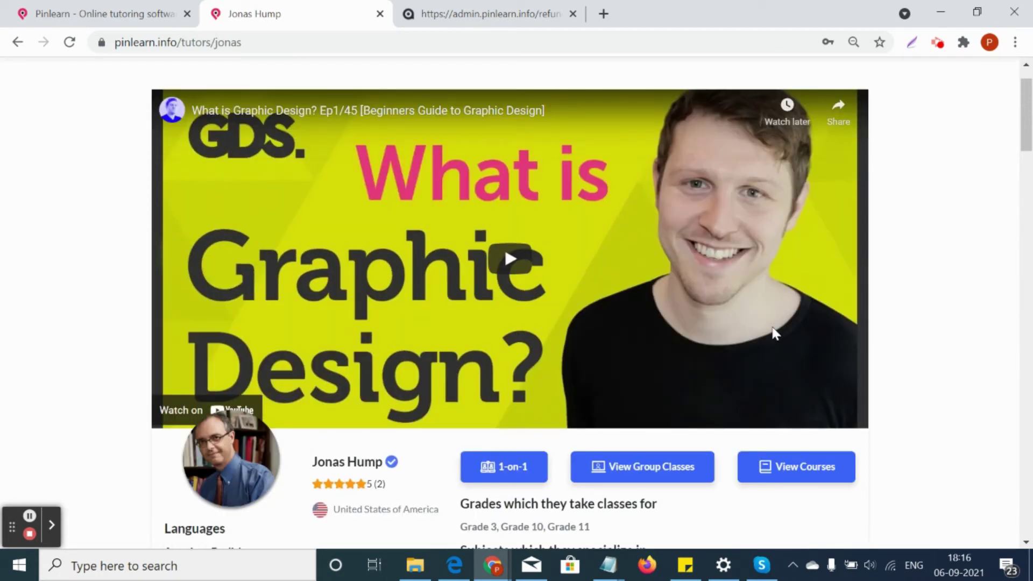
scroll(775, 334, "up", 1)
scroll(773, 327, "down", 6)
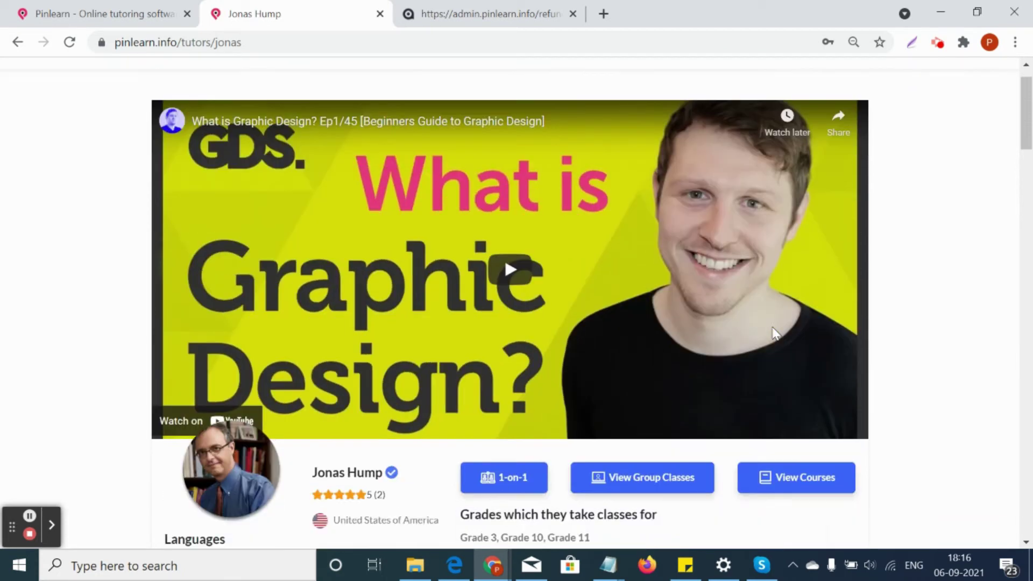
scroll(773, 327, "up", 6)
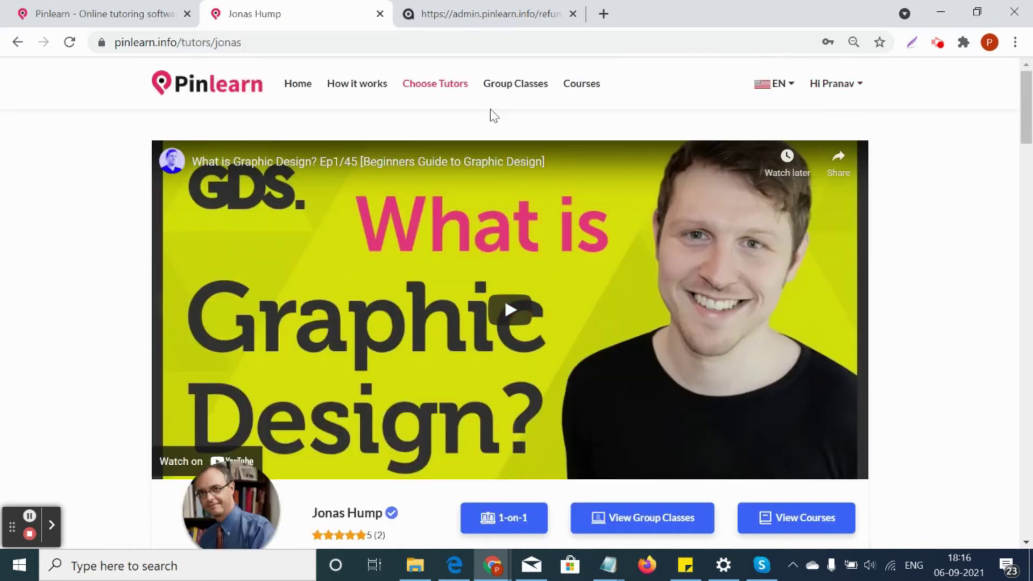
scroll(493, 272, "down", 6)
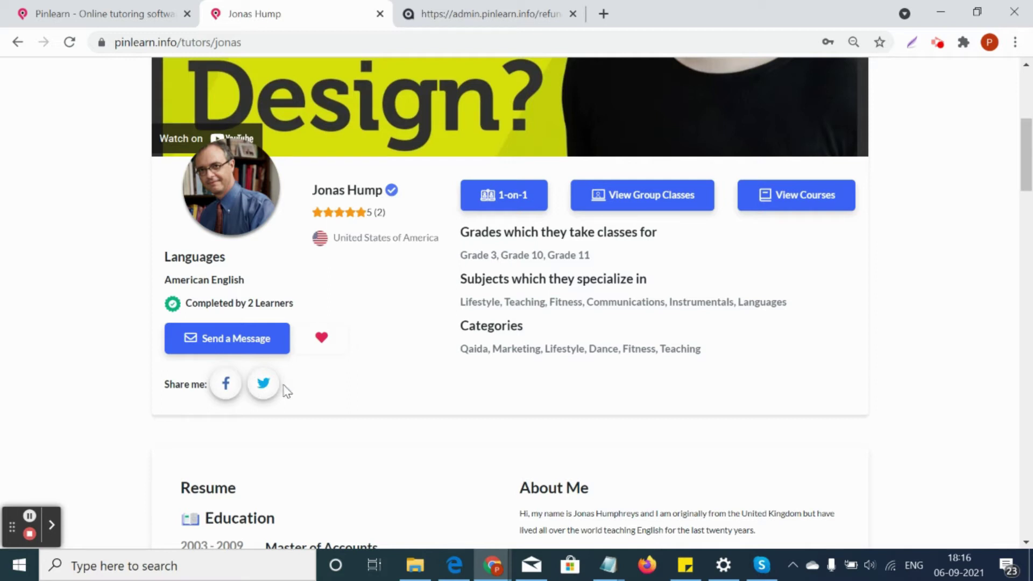
scroll(372, 410, "down", 4)
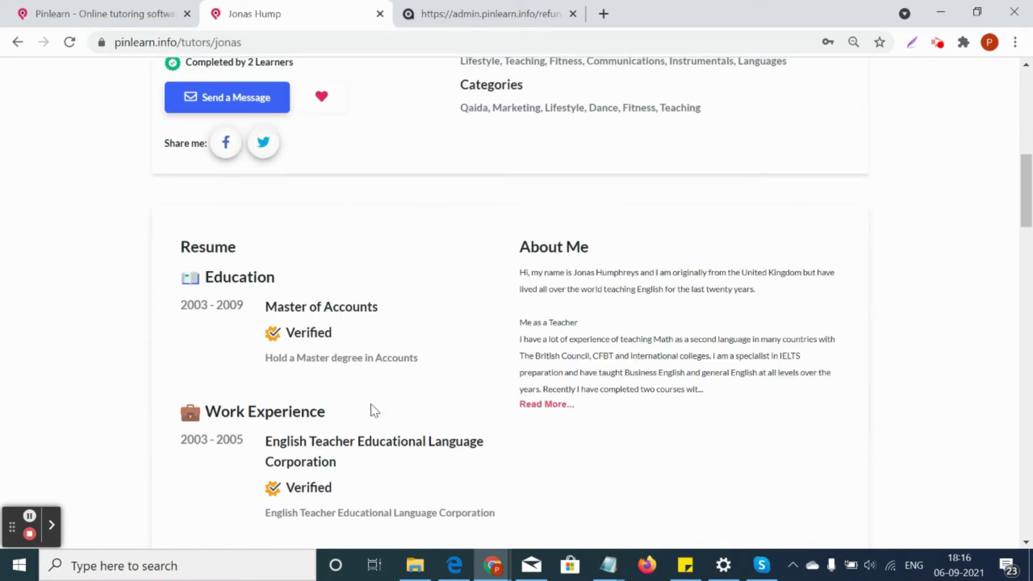
scroll(371, 410, "up", 6)
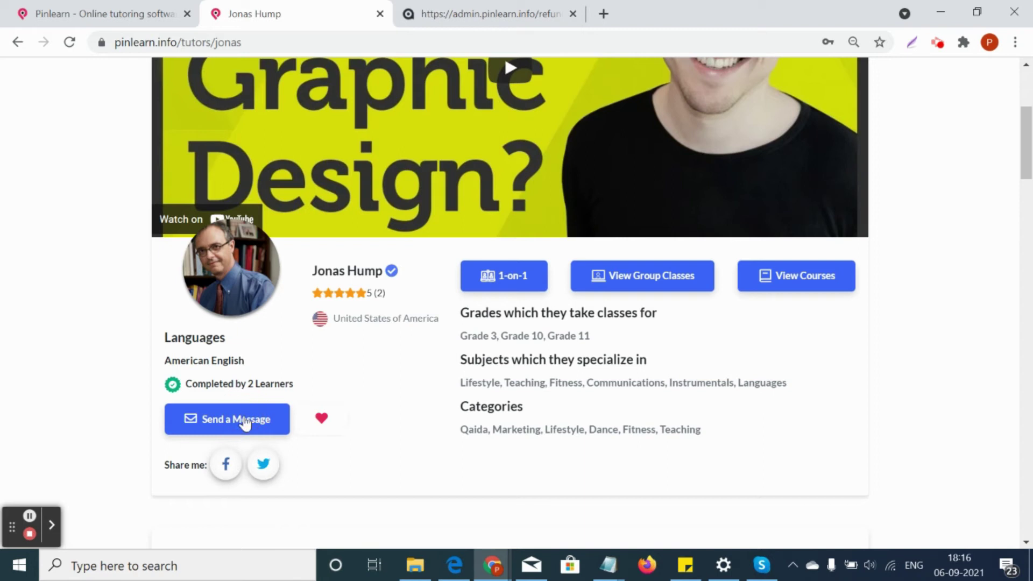
Send the message 'Hi' to the tutor
left_click(245, 420)
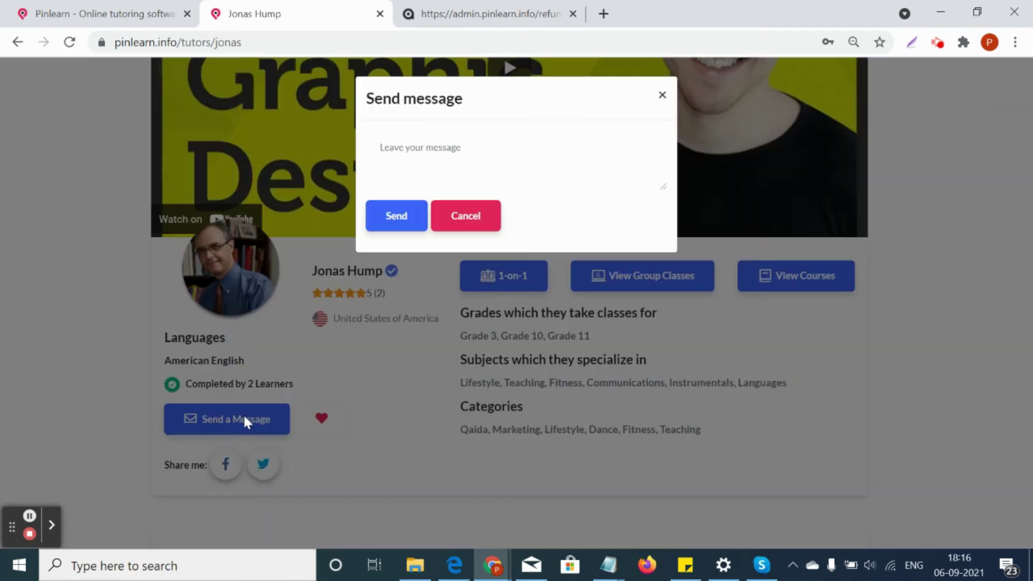
left_click(439, 150)
type("Hi")
left_click(395, 215)
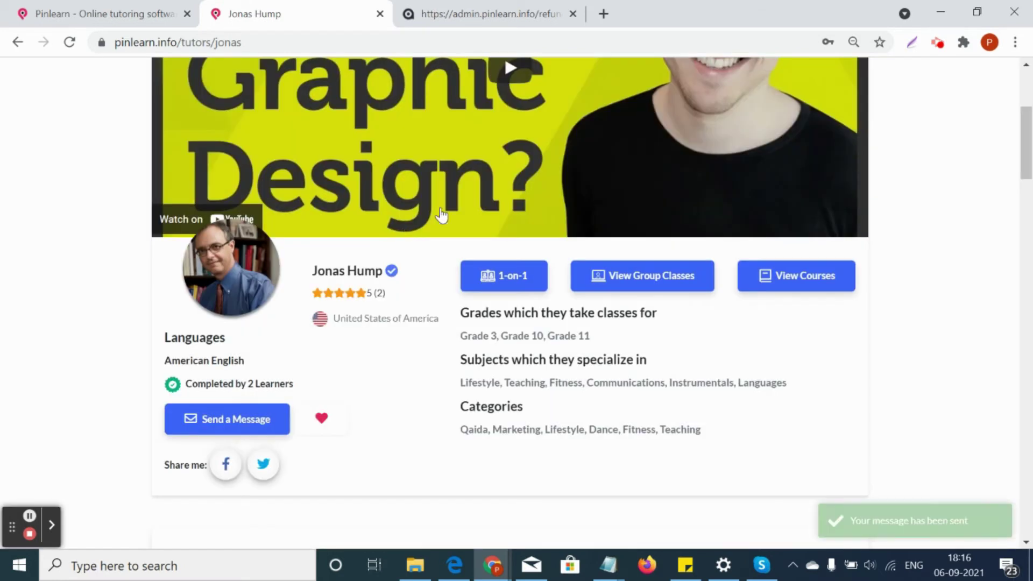
Go to the student's own profile, then to the Dashboard
scroll(772, 185, "up", 2)
scroll(772, 185, "up", 4)
left_click(831, 84)
left_click(835, 111)
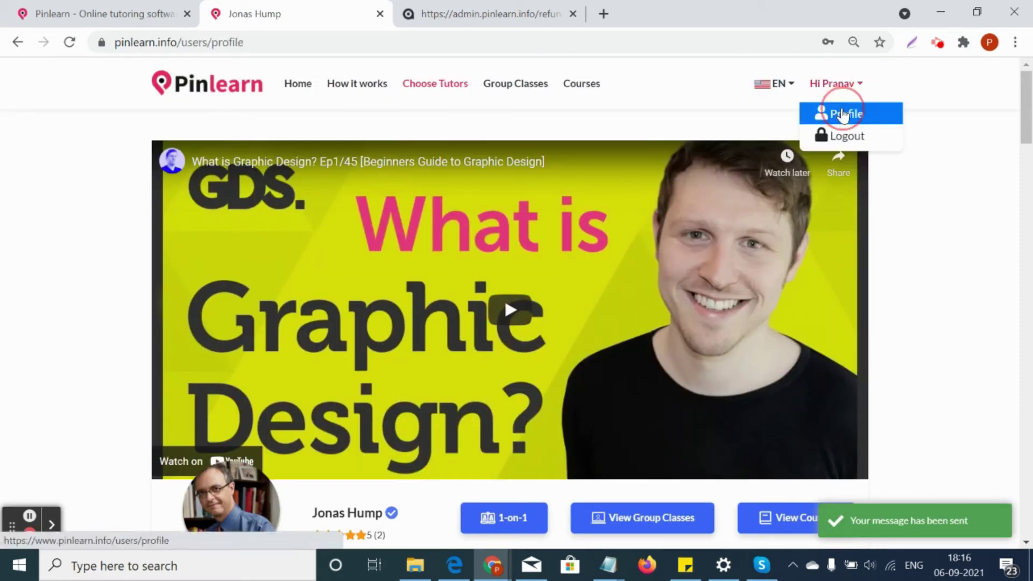
left_click(211, 144)
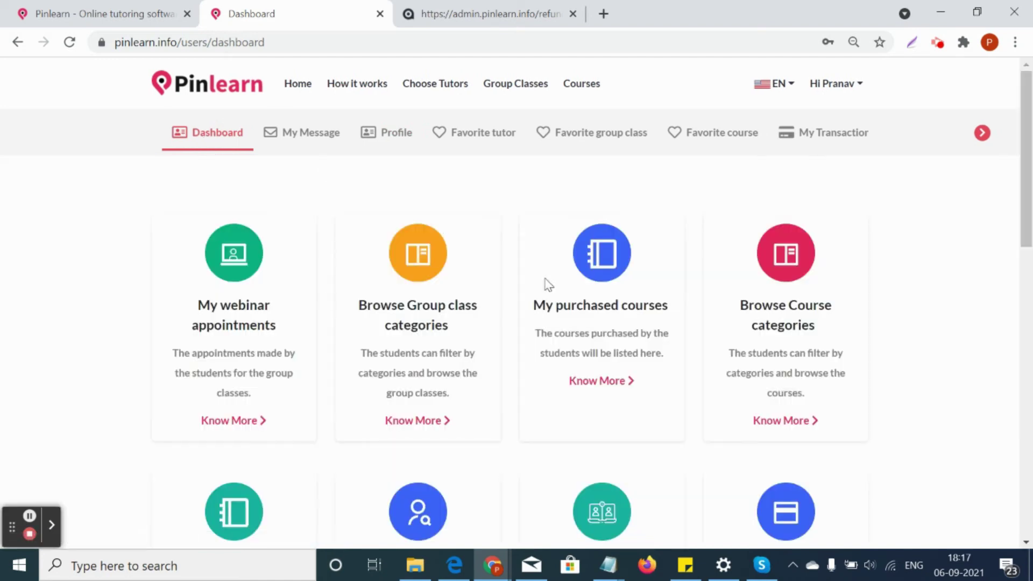
Browse the dashboard cards, view My purchased courses, then go to the messages
scroll(715, 315, "down", 4)
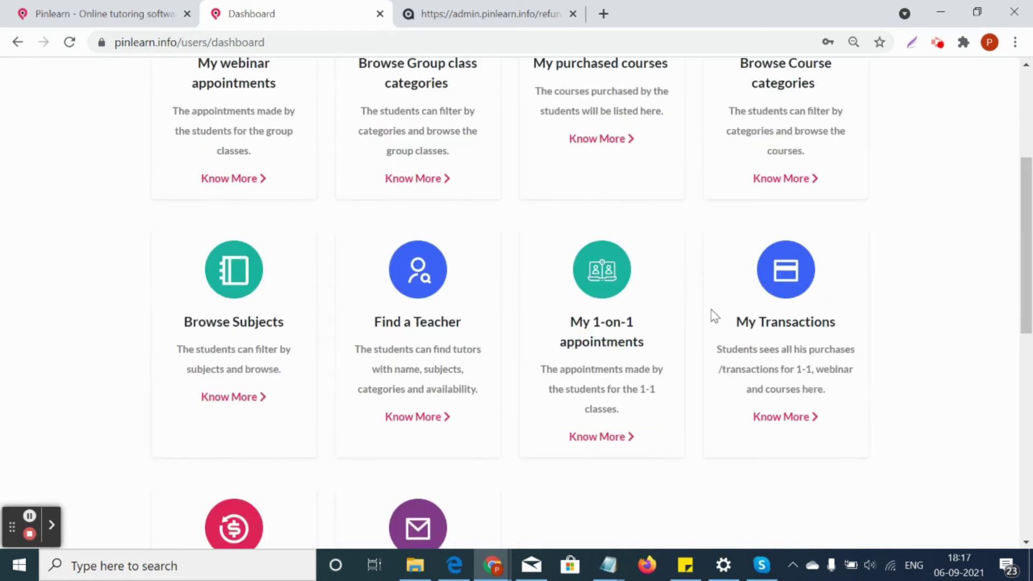
scroll(713, 317, "up", 4)
scroll(712, 315, "down", 2)
scroll(602, 329, "down", 1)
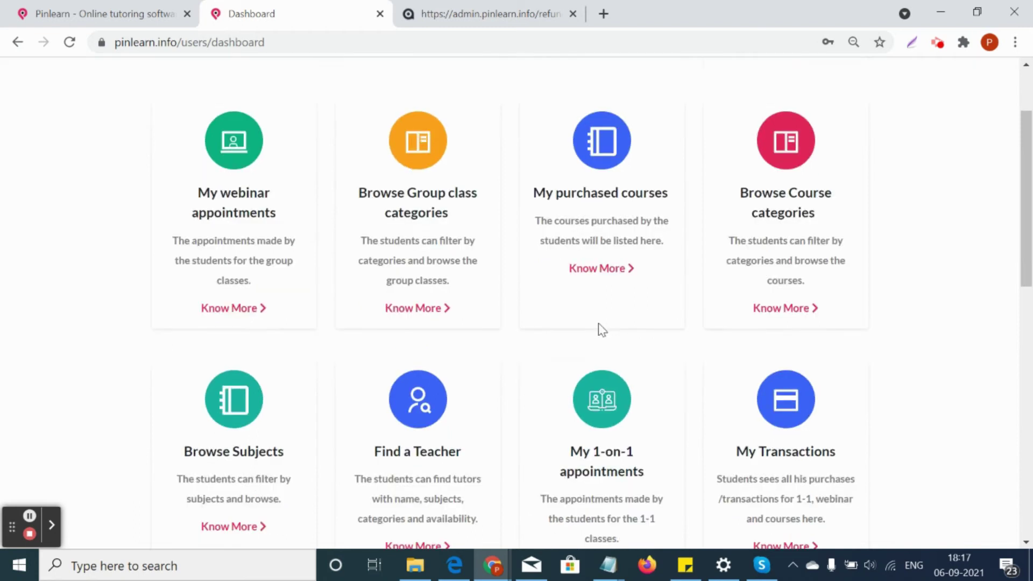
scroll(602, 329, "down", 1)
left_click(599, 218)
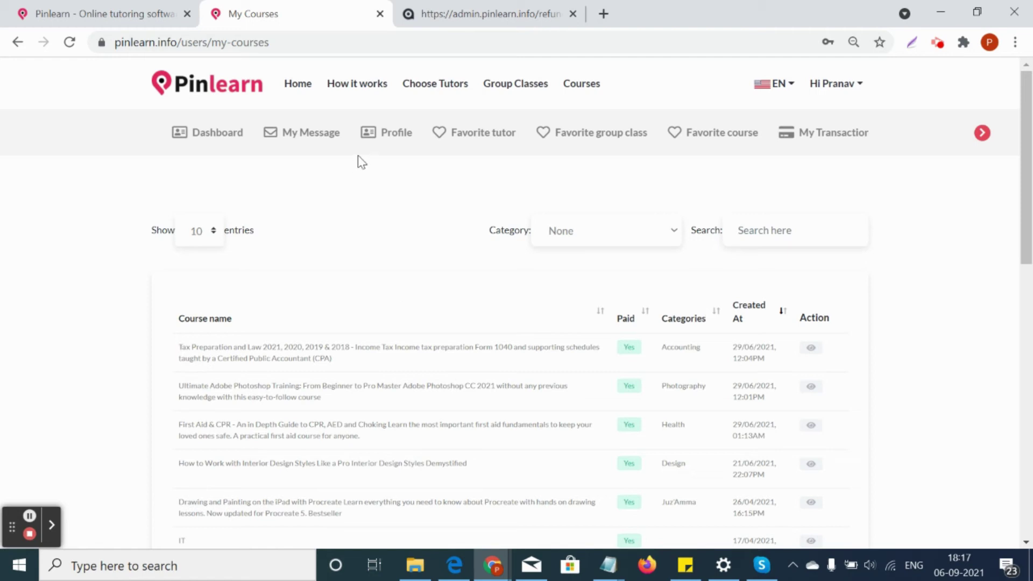
left_click(300, 133)
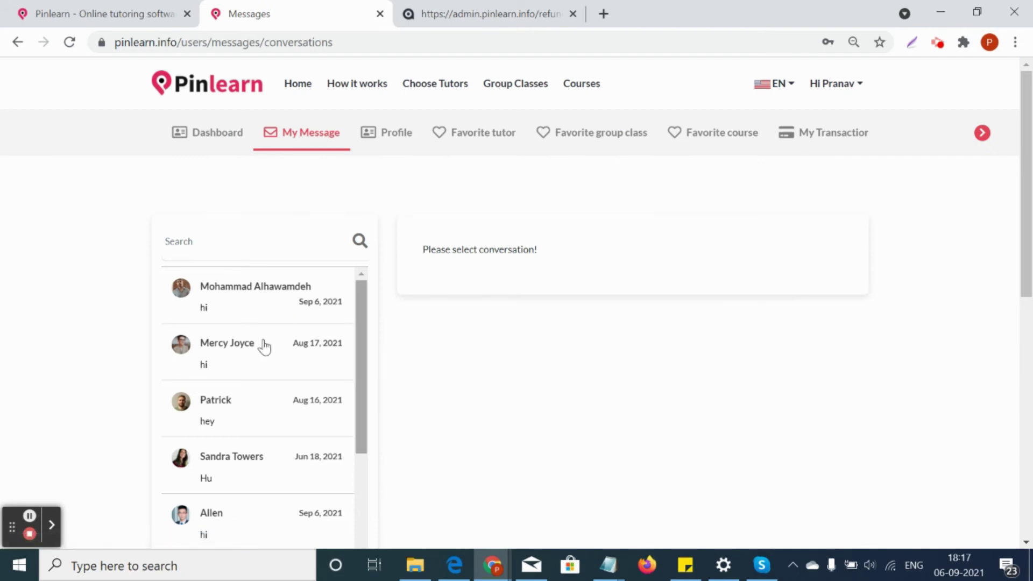
Read the conversation about upcoming webinar classes, then return to the Profile page
scroll(239, 327, "down", 5)
scroll(252, 444, "down", 1)
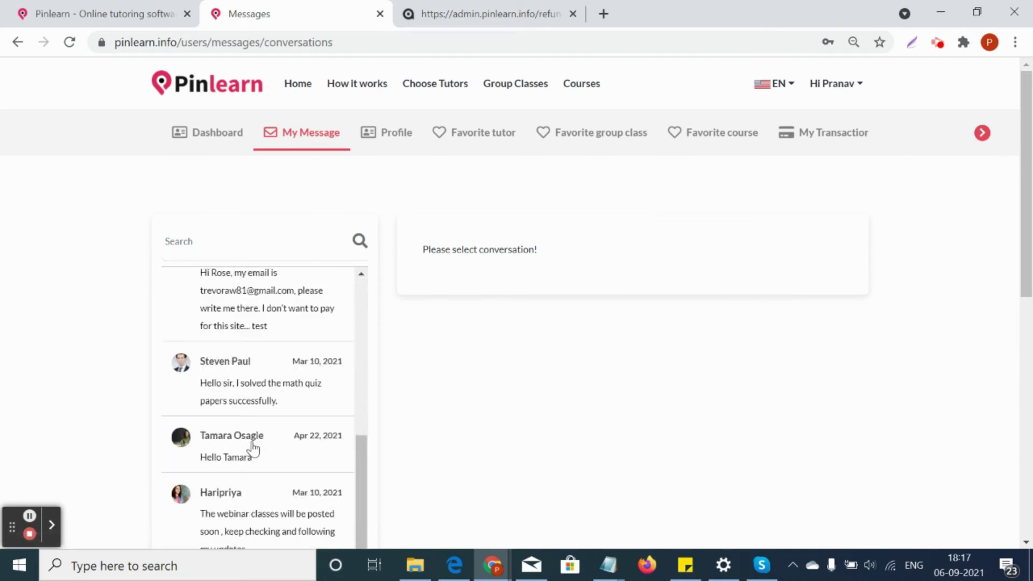
left_click(256, 511)
scroll(561, 396, "down", 3)
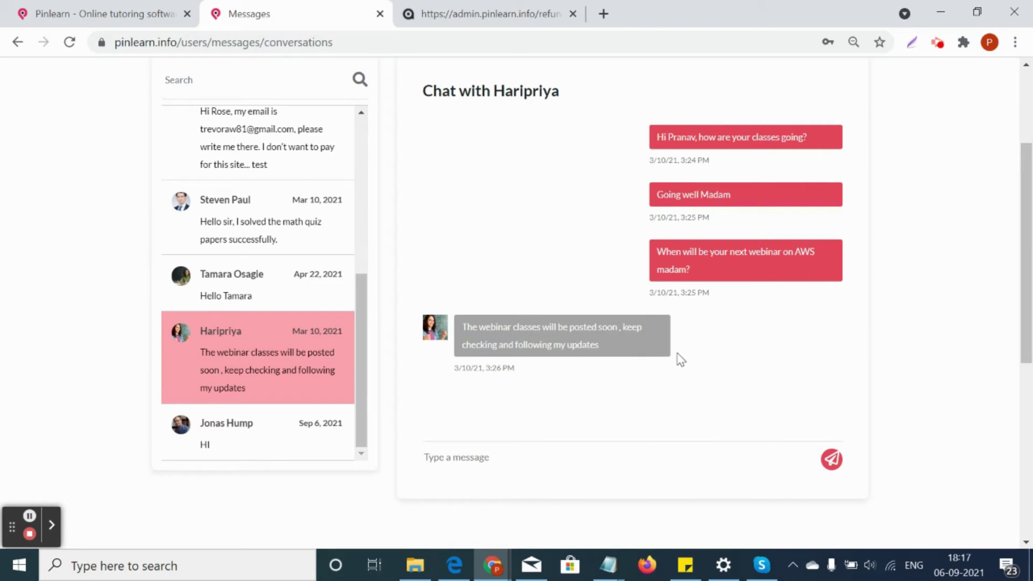
scroll(678, 357, "up", 3)
left_click(407, 139)
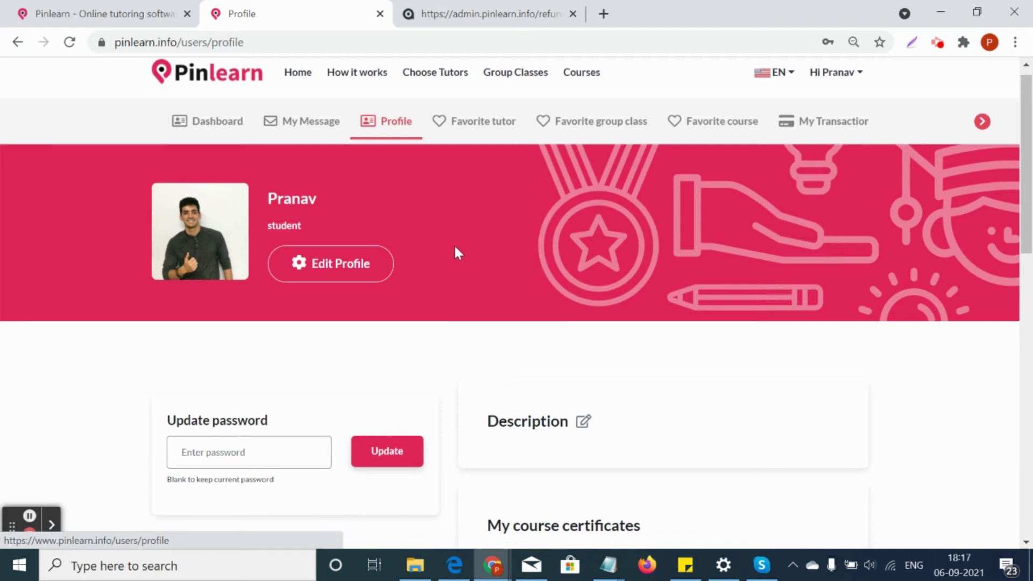
scroll(454, 244, "down", 2)
scroll(411, 232, "down", 7)
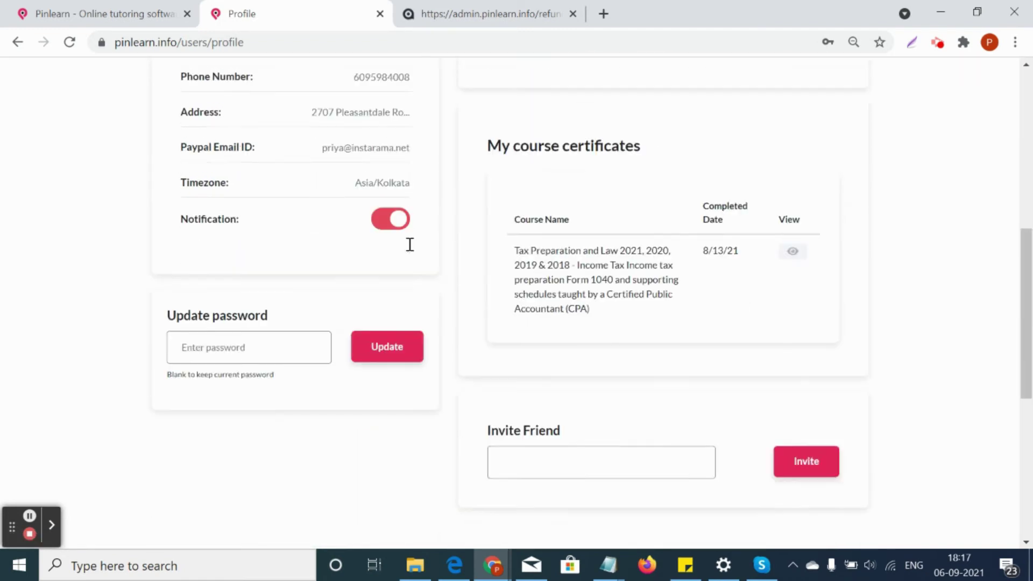
scroll(694, 273, "up", 3)
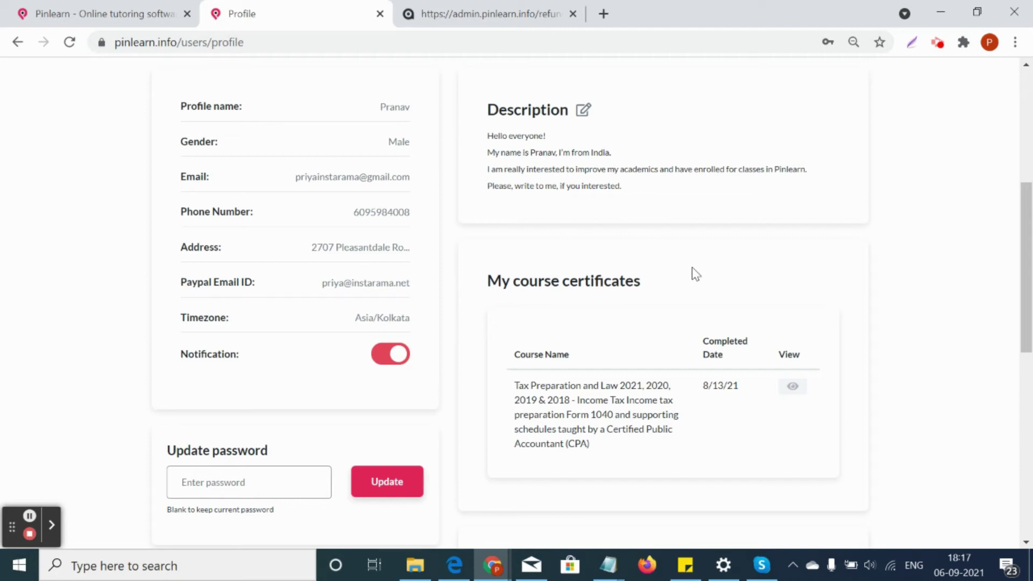
left_click(793, 388)
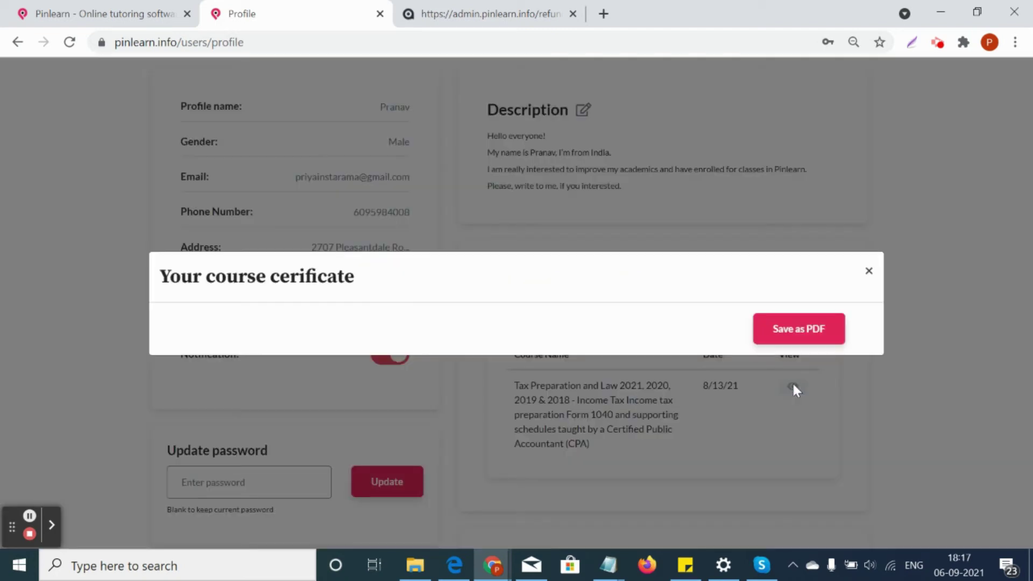
scroll(753, 322, "down", 2)
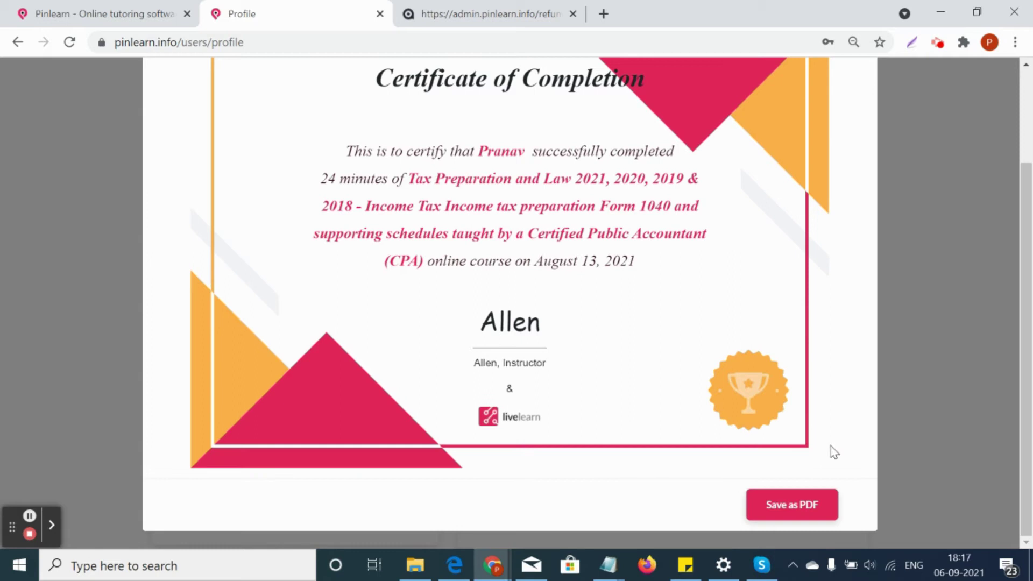
scroll(759, 365, "up", 3)
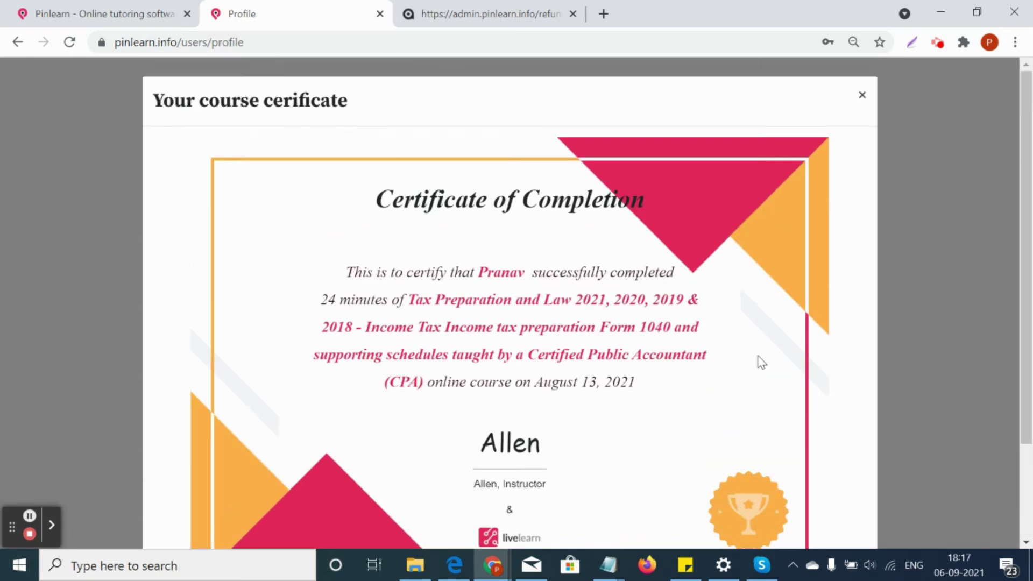
left_click(861, 96)
scroll(775, 351, "up", 5)
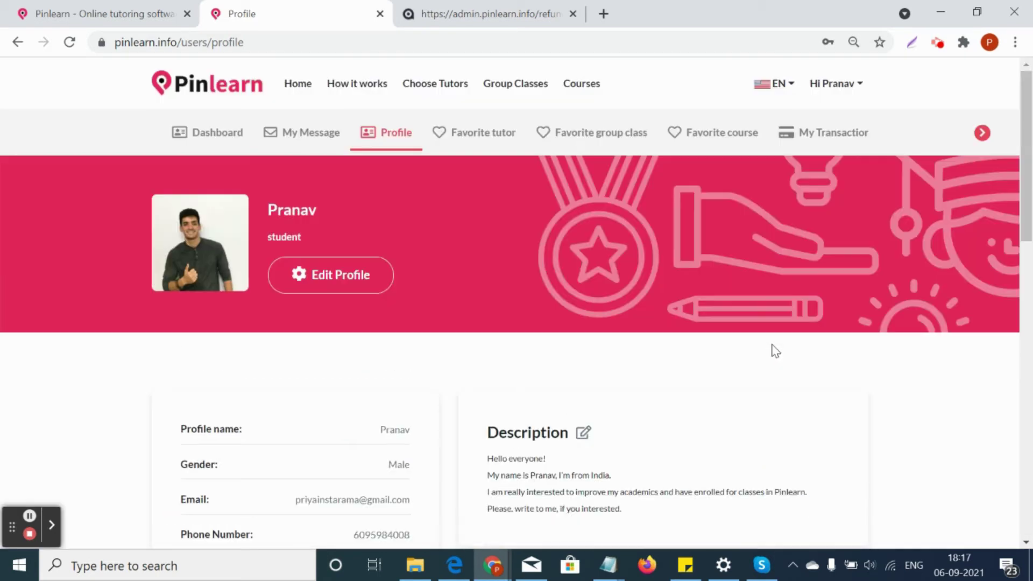
Browse the saved favorite tutors and the saved favorite group classes
left_click(484, 131)
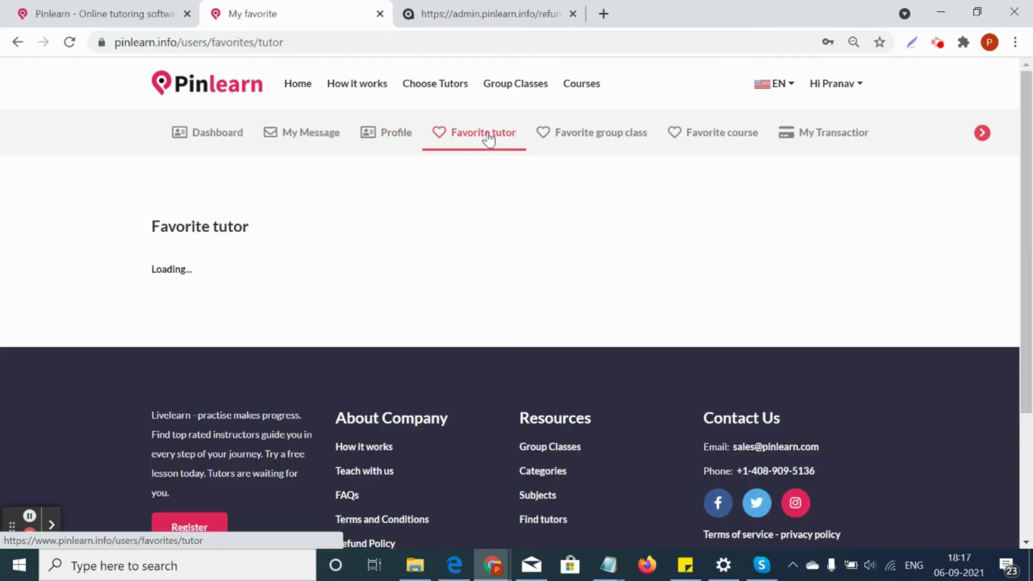
scroll(396, 357, "down", 2)
scroll(398, 355, "up", 2)
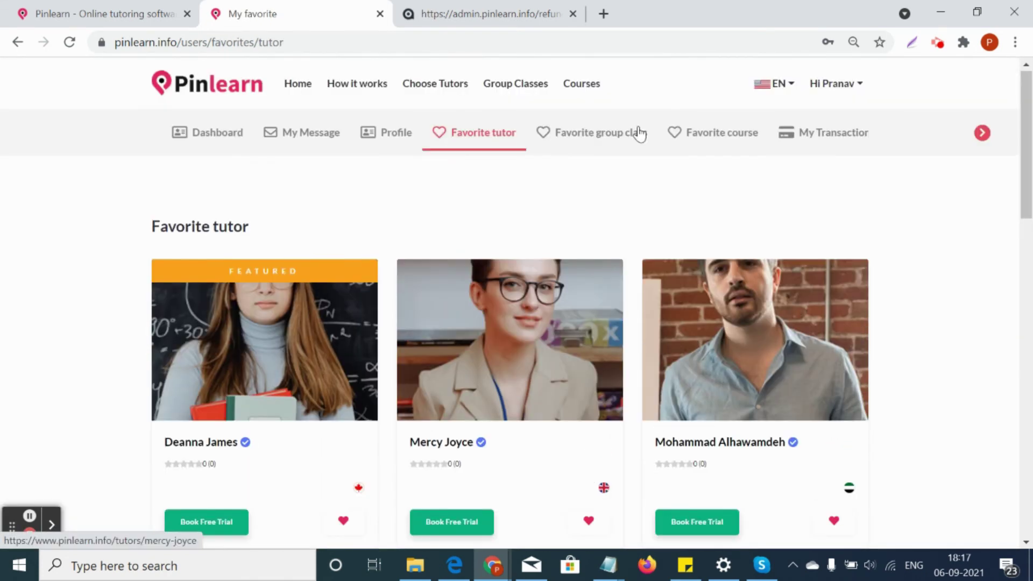
left_click(618, 129)
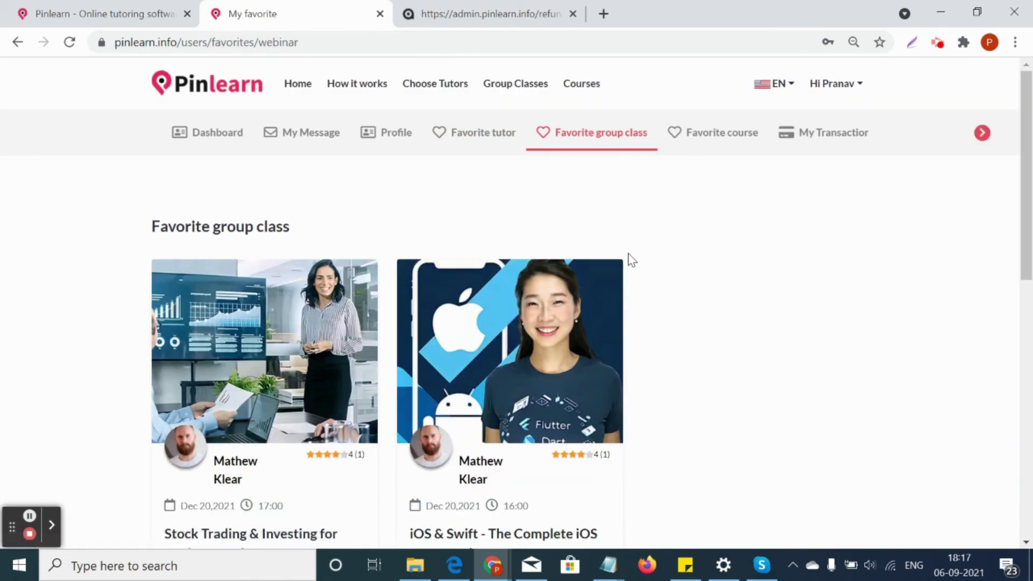
scroll(358, 122, "down", 2)
scroll(588, 288, "down", 2)
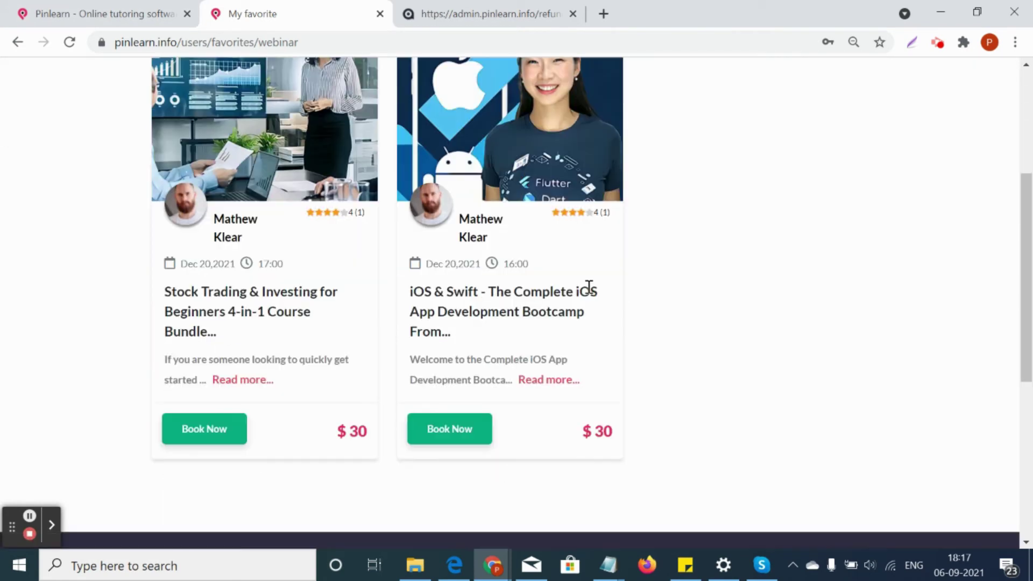
scroll(589, 287, "up", 4)
Check the favorite courses: an algebra guide at $55 and a trigonometry course at $10
left_click(696, 135)
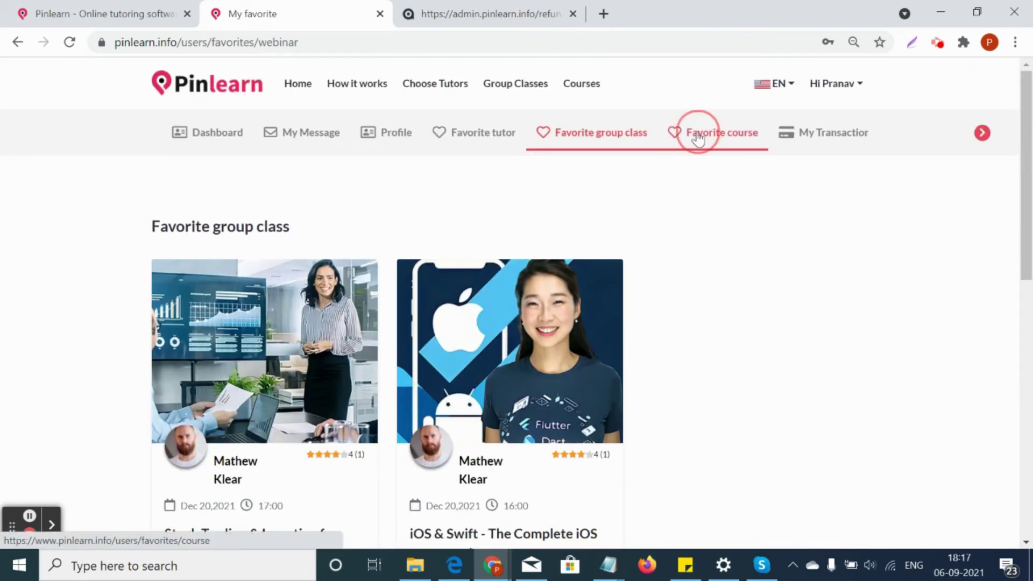
scroll(647, 312, "down", 4)
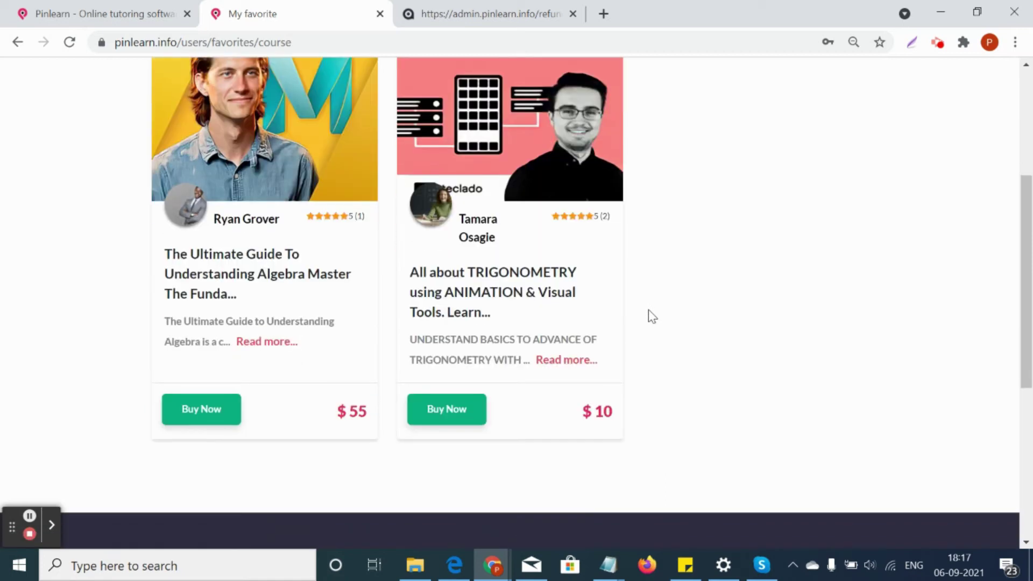
scroll(702, 318, "up", 4)
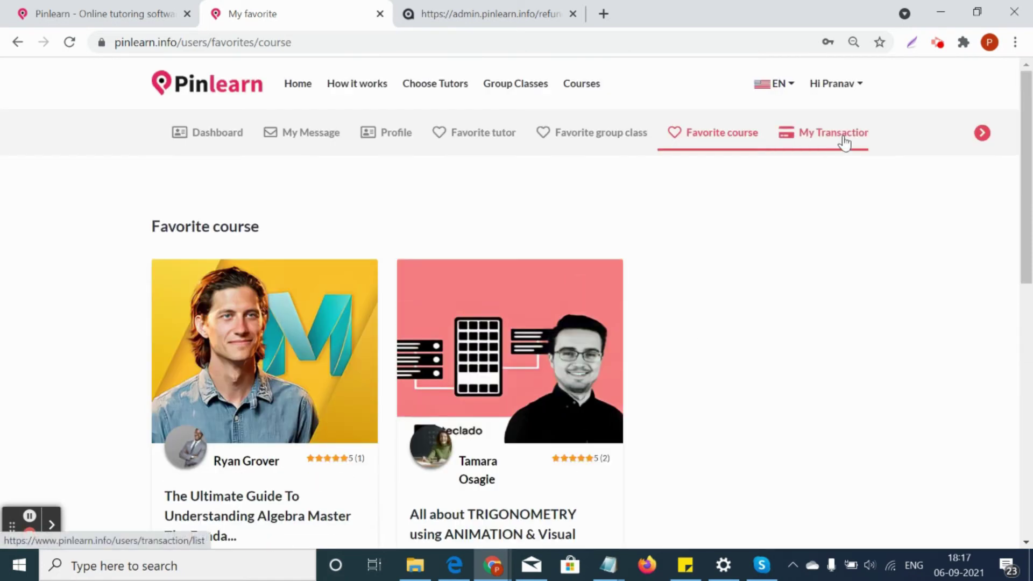
Review transactions, latest the $20 Maths - Area and Perimeter lesson, then go to My Lessons
left_click(842, 140)
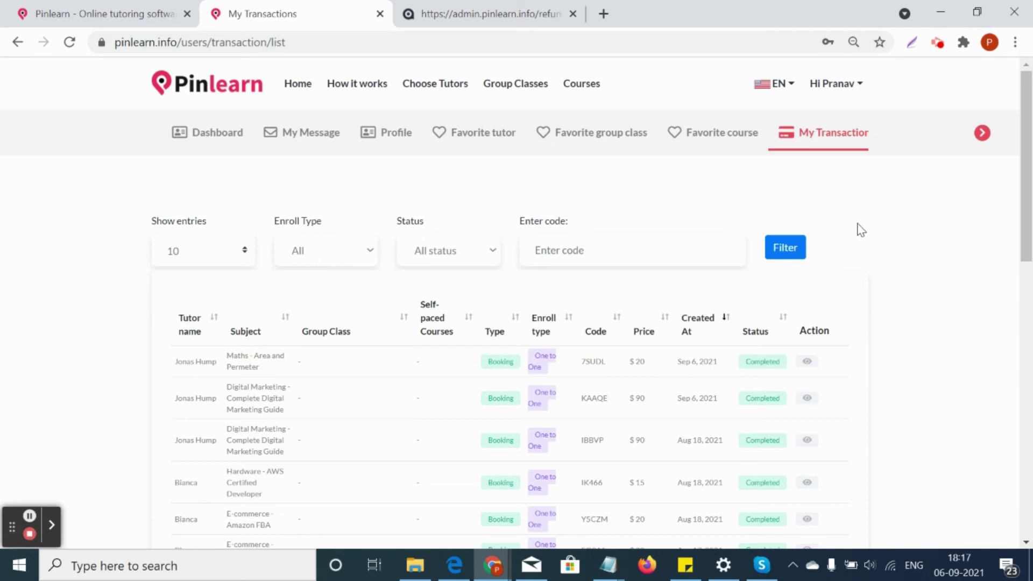
left_click(982, 133)
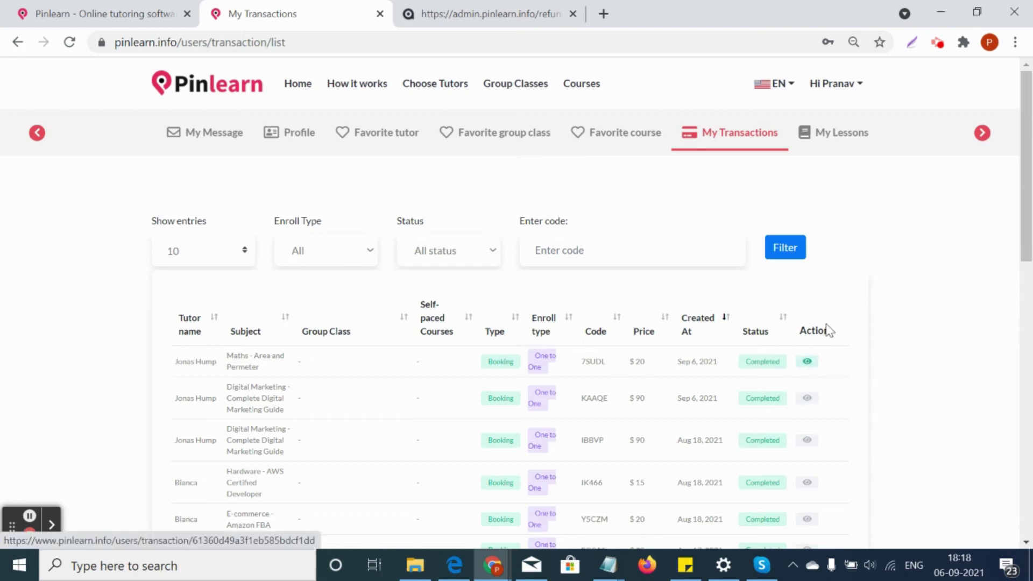
left_click(835, 138)
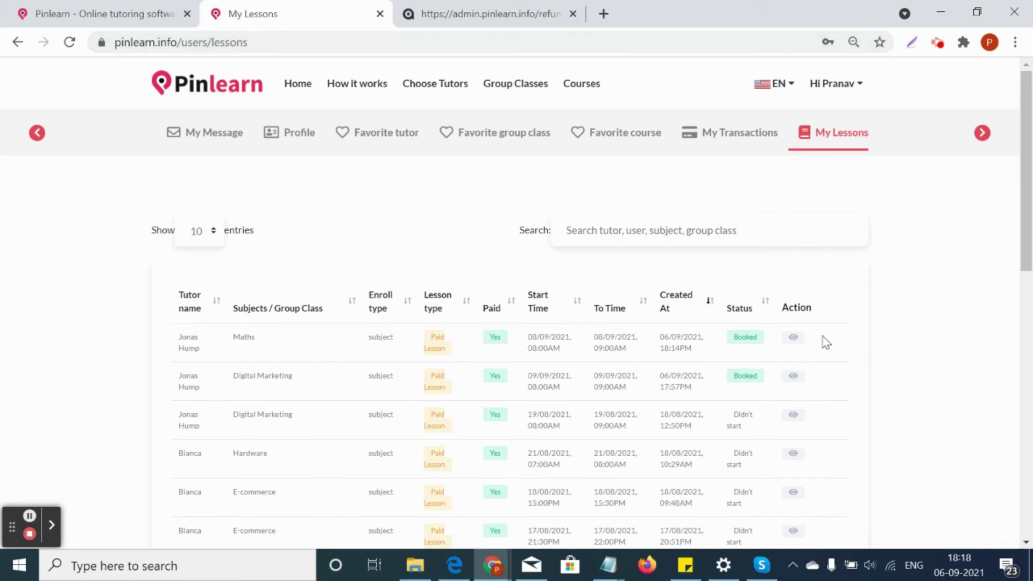
Reload the My Lessons list showing the 08/09/2021 8:00AM Maths lesson, then shift the account tabs right
left_click(545, 43)
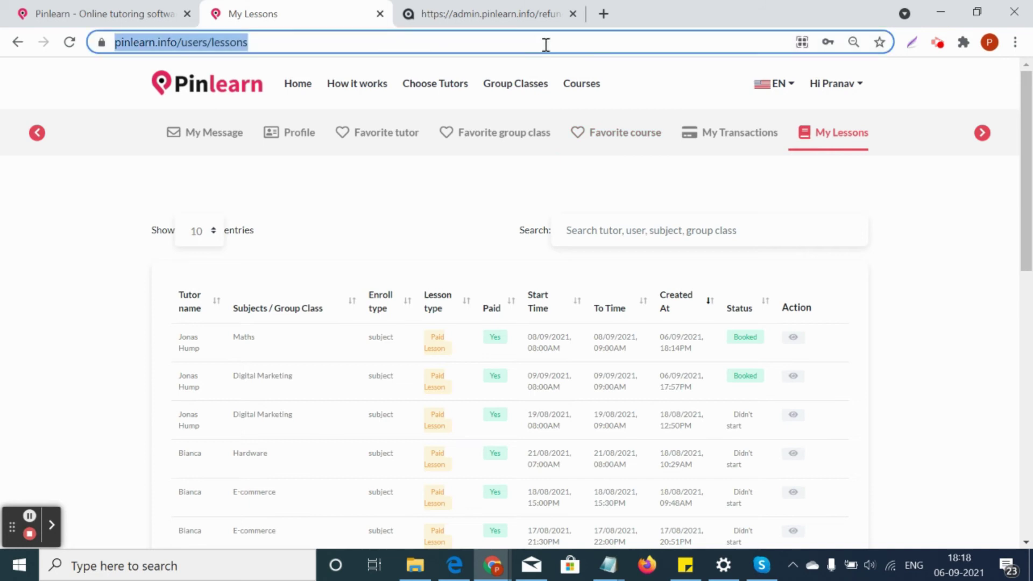
key("Return")
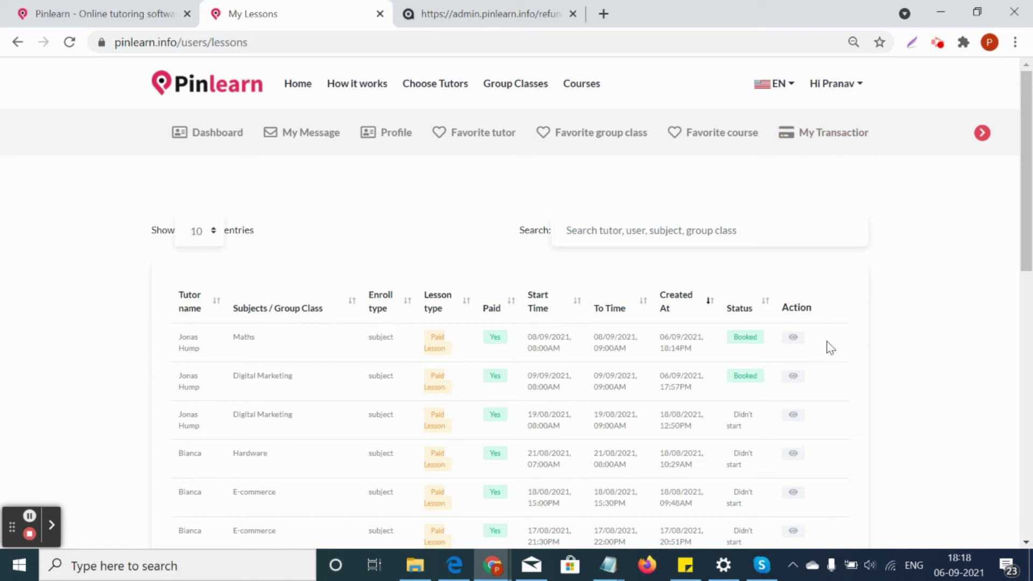
left_click(985, 135)
left_click(986, 139)
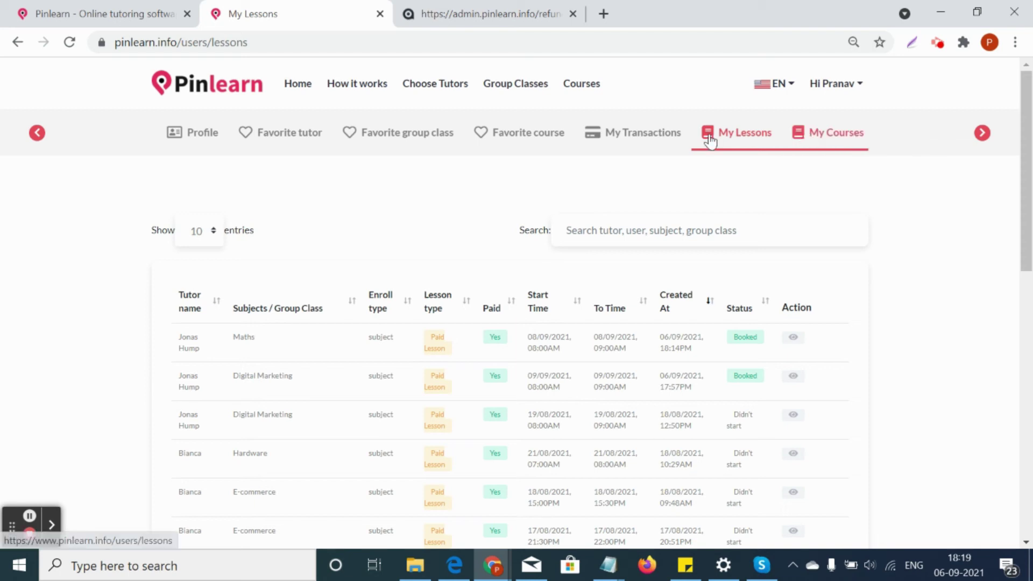
left_click(799, 339)
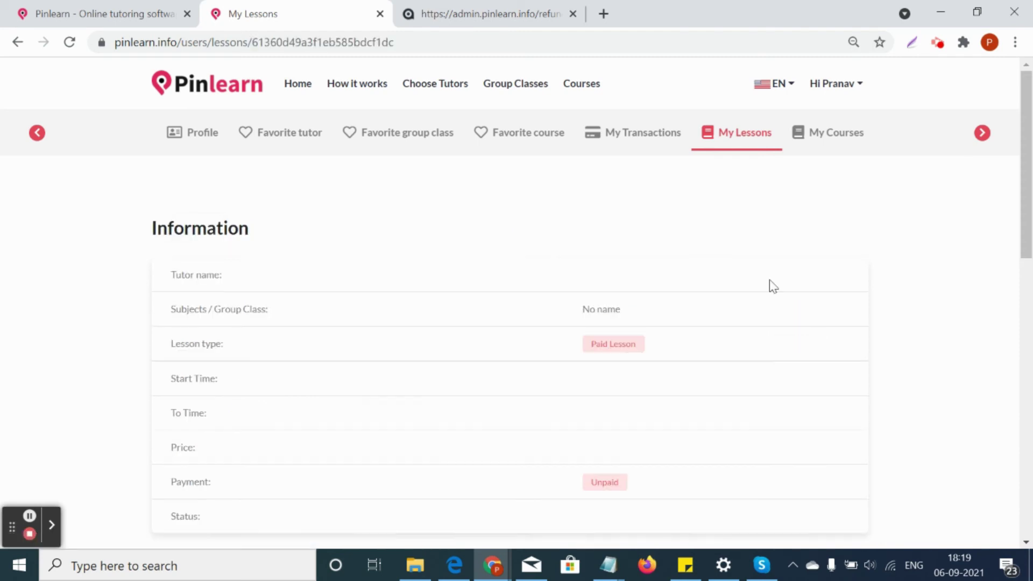
scroll(757, 264, "down", 6)
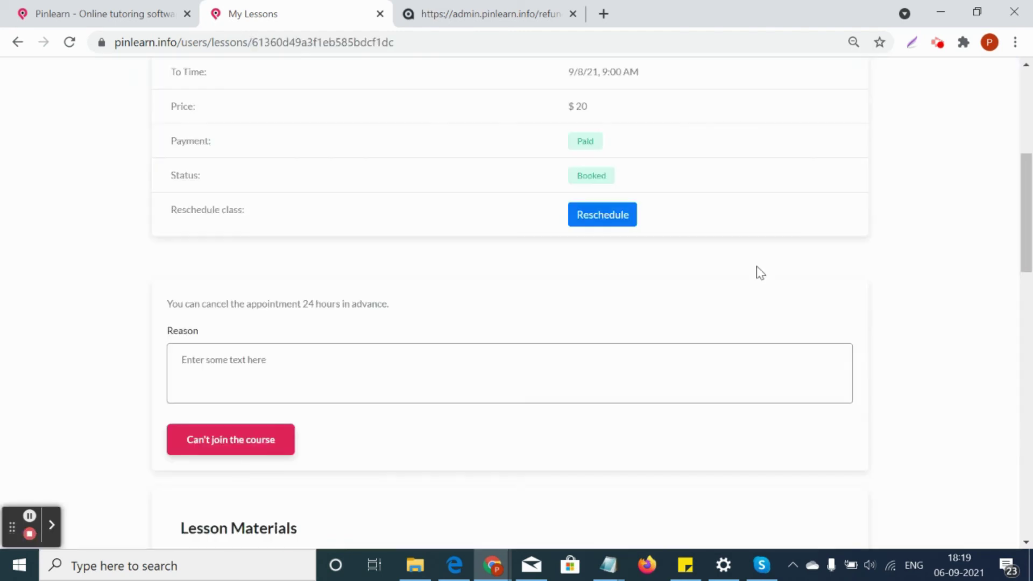
scroll(757, 266, "down", 1)
left_click_drag(164, 242, 380, 259)
left_click(317, 313)
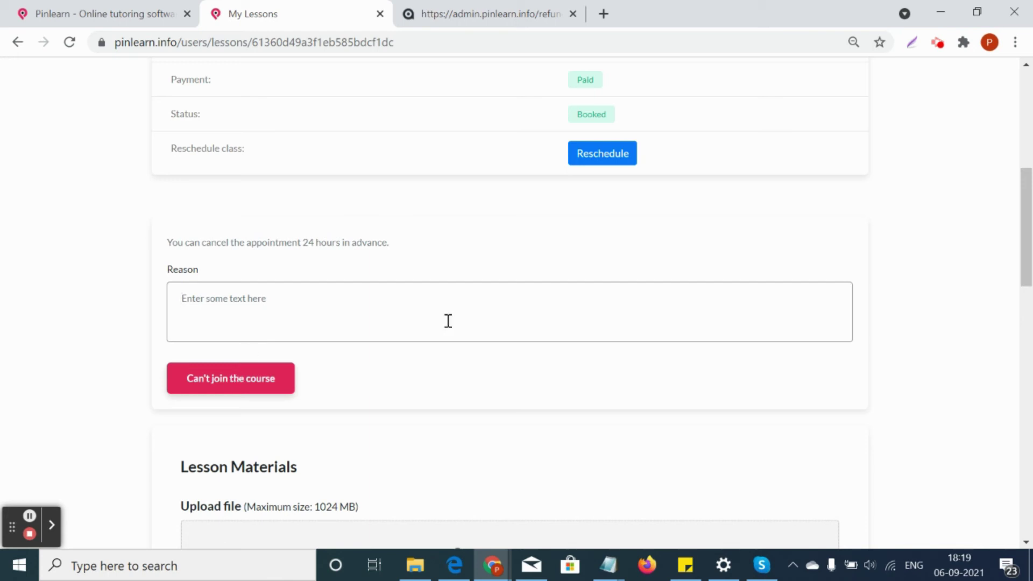
scroll(448, 321, "up", 3)
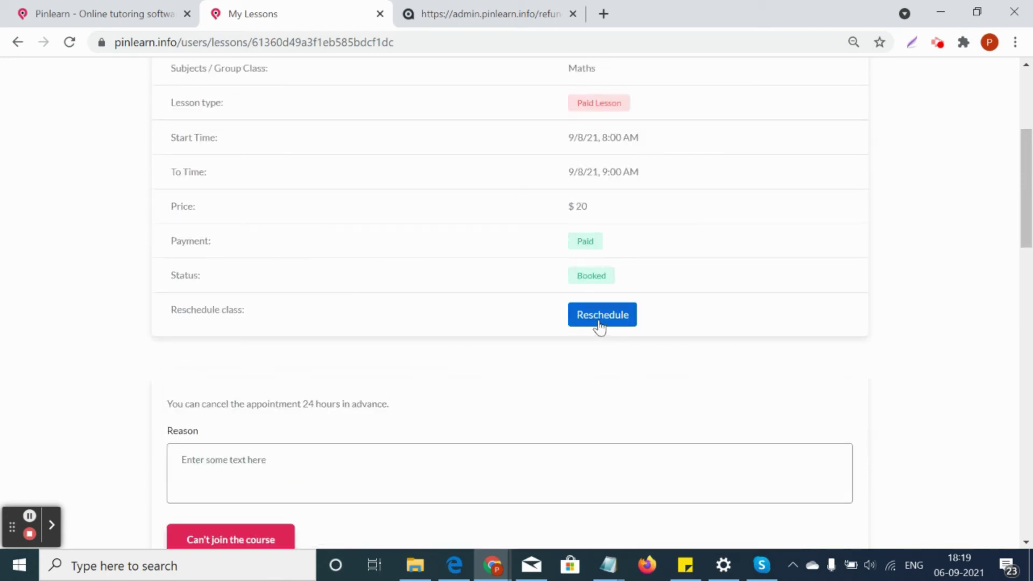
Move the Maths lesson to the Sat 9/11 8:00–9:00 'Book now' slot and confirm with OK
left_click(599, 322)
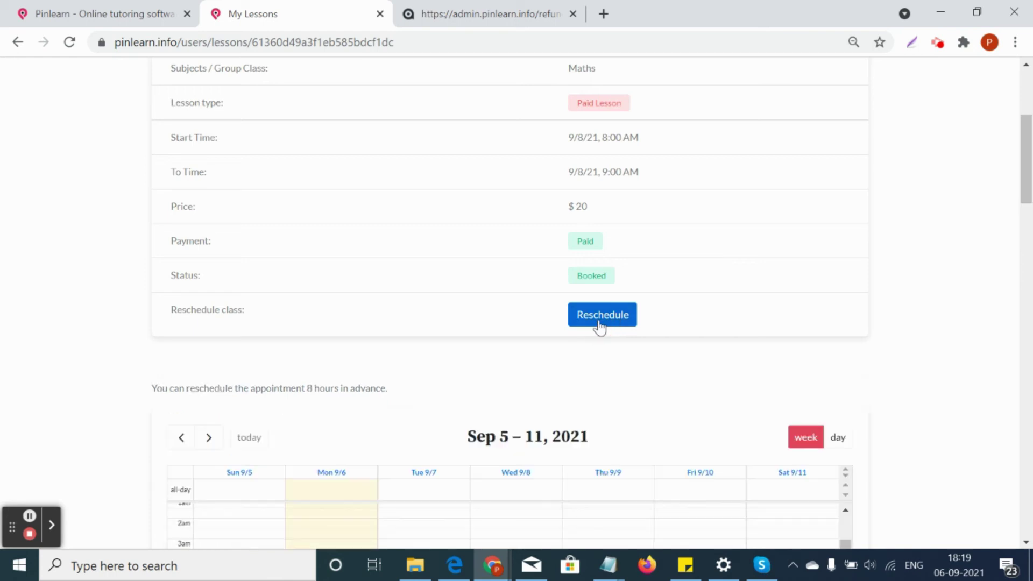
scroll(596, 326, "down", 8)
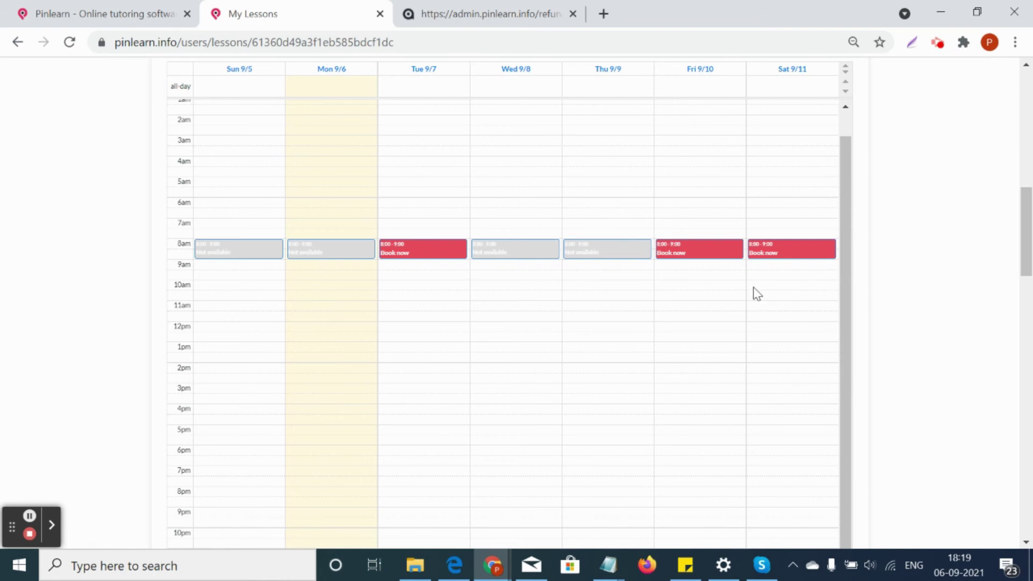
scroll(753, 288, "up", 1)
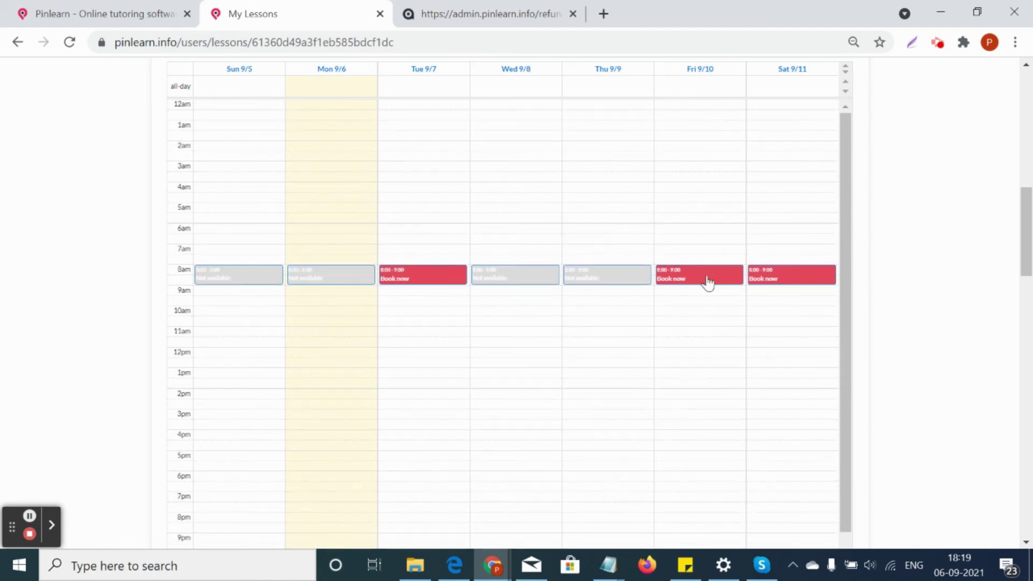
left_click(772, 280)
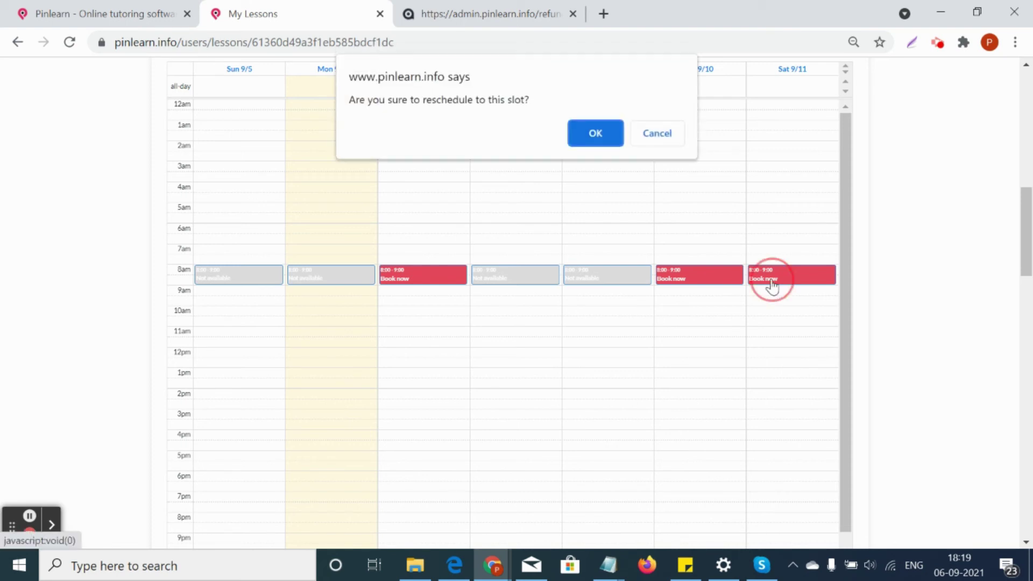
left_click(585, 141)
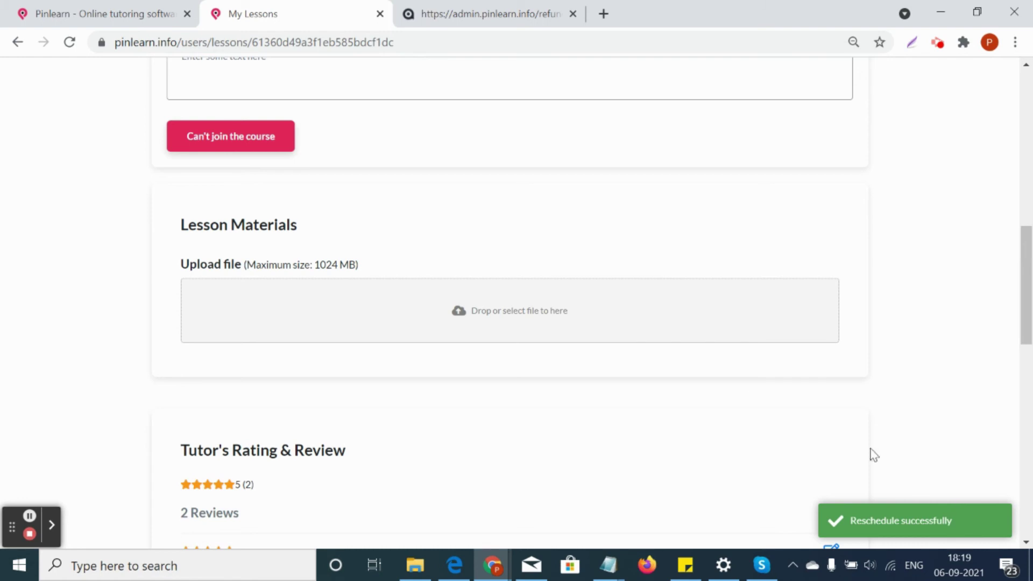
scroll(722, 335, "up", 4)
Attach streamhash-competitors-A7mv5.xlsx as lesson material and upload it
scroll(666, 339, "down", 5)
scroll(666, 339, "down", 1)
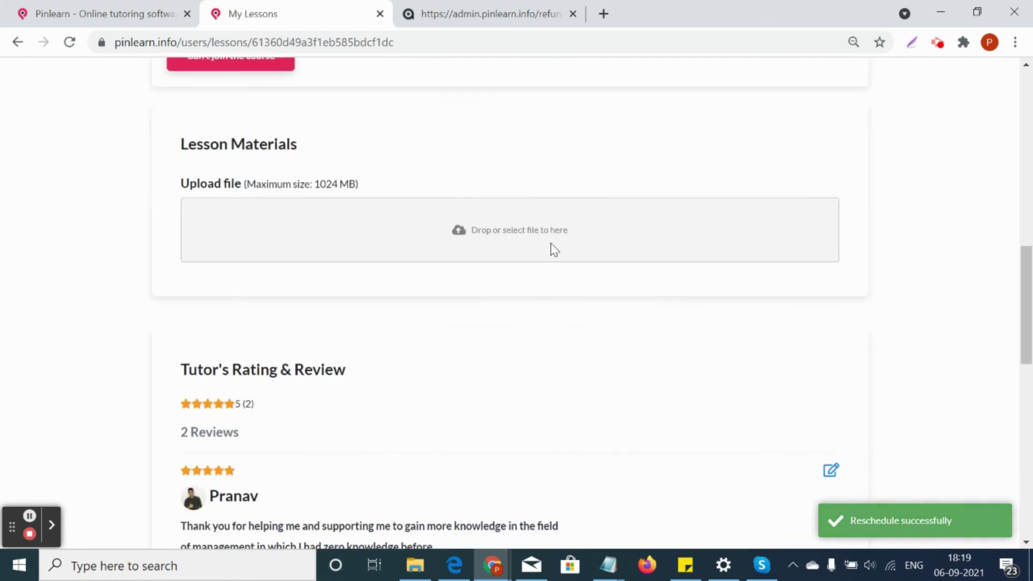
scroll(551, 248, "up", 4)
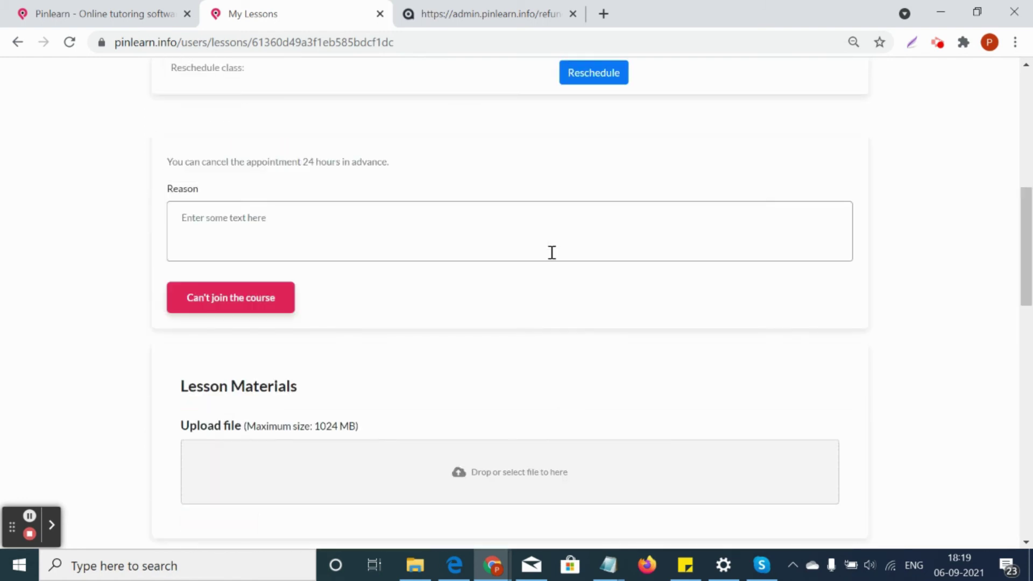
scroll(550, 334, "down", 4)
scroll(554, 341, "up", 3)
left_click(590, 397)
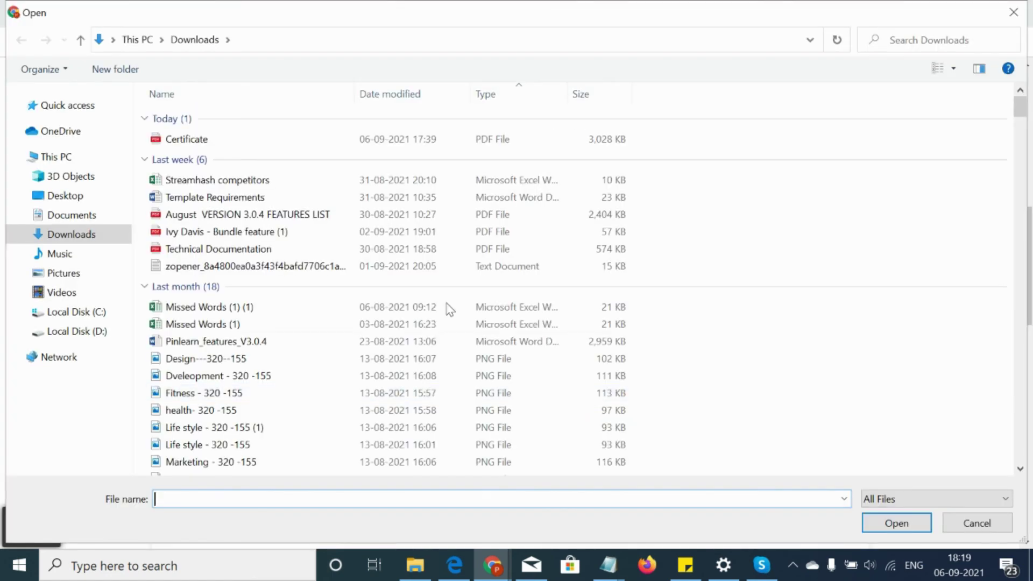
left_click(344, 180)
left_click(892, 523)
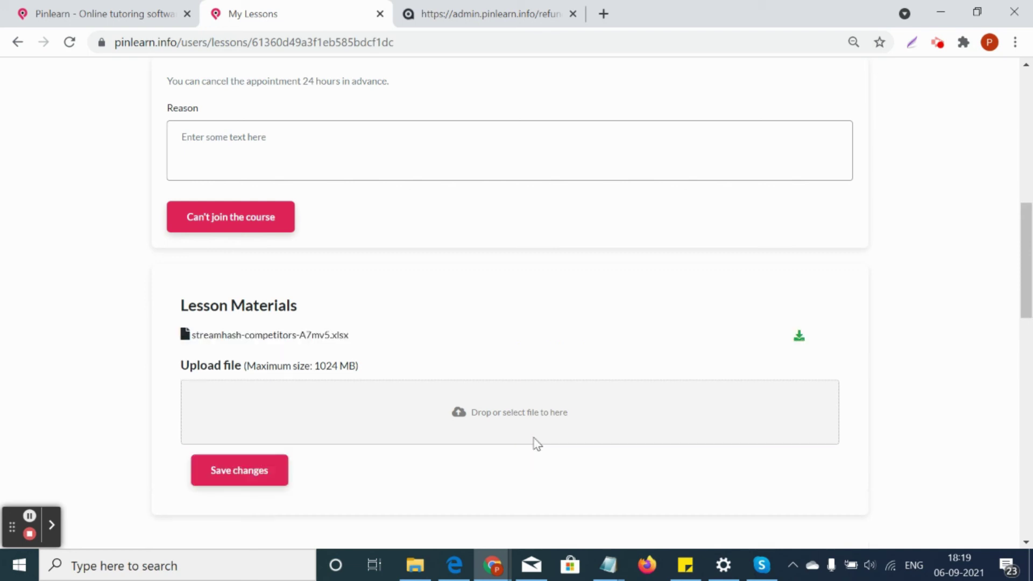
left_click(264, 477)
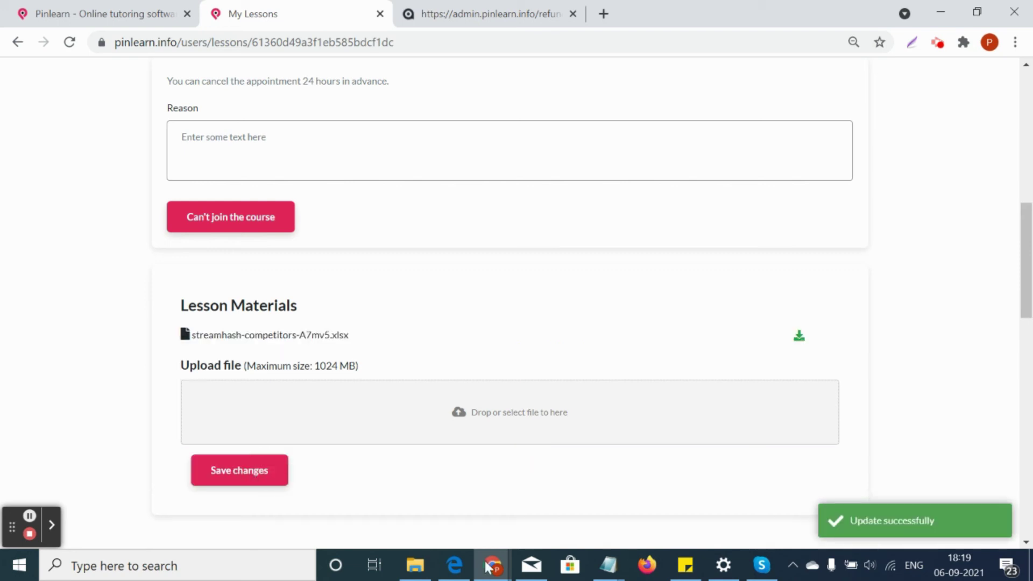
Review the Booked Maths lesson details (9/11/21, 8:00–9:00 AM, $20) and shift the account tabs right
scroll(706, 464, "up", 5)
scroll(706, 464, "up", 6)
scroll(706, 464, "down", 6)
scroll(706, 464, "up", 6)
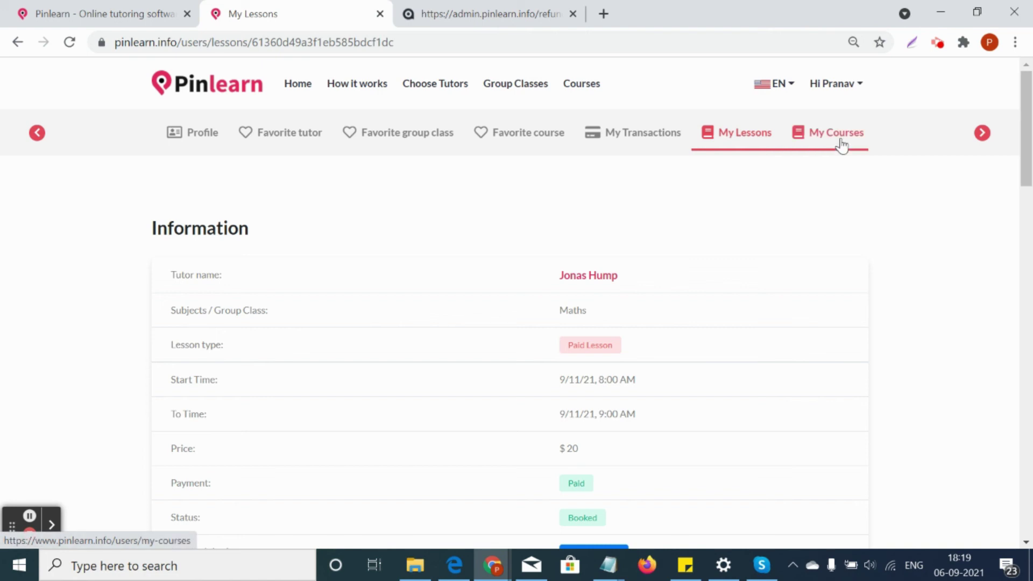
scroll(832, 259, "down", 1)
scroll(832, 263, "down", 1)
scroll(832, 263, "up", 2)
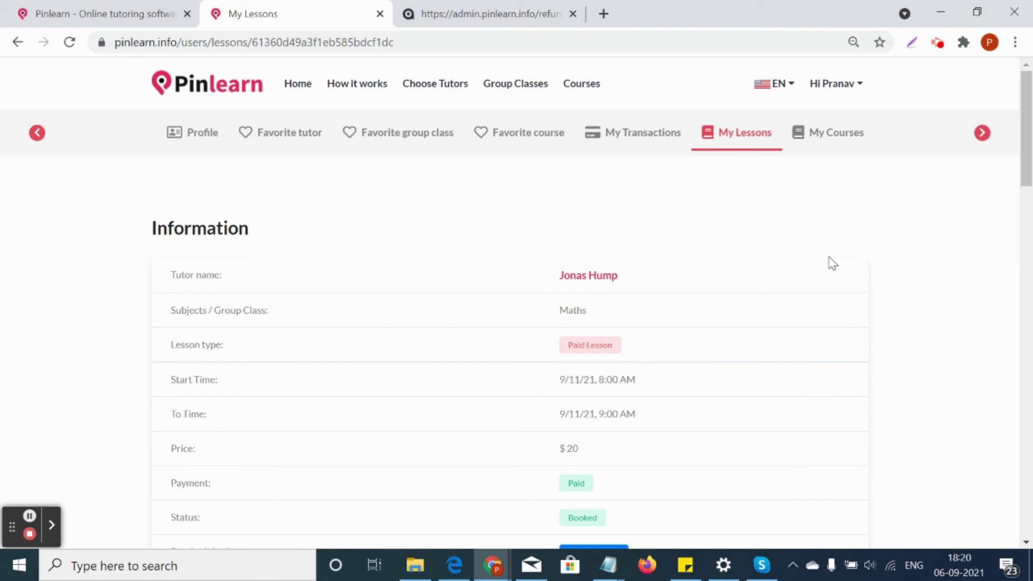
left_click(984, 139)
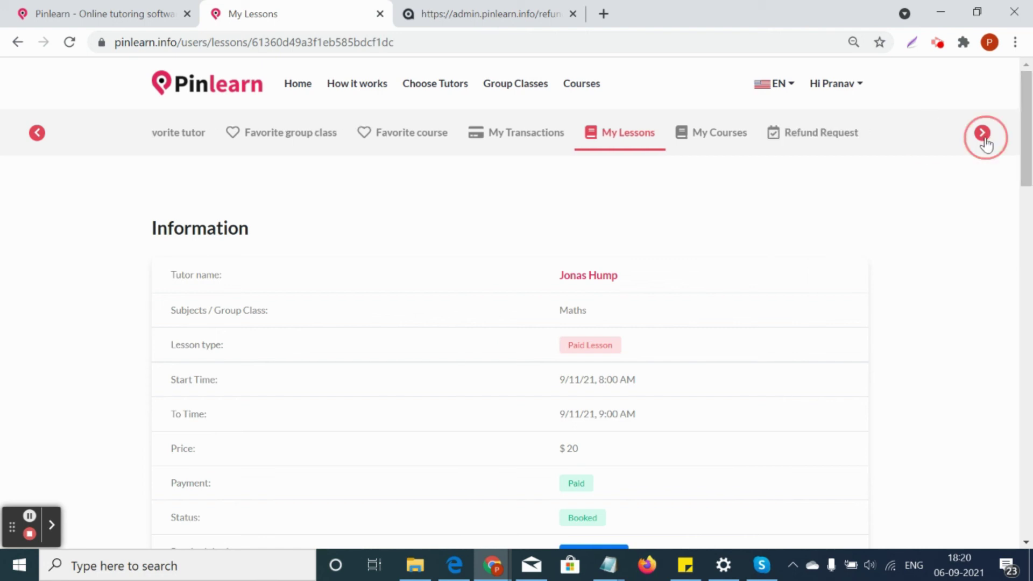
Look at refund requests, then browse My Courses and open the Tax Preparation and Law course
left_click(821, 146)
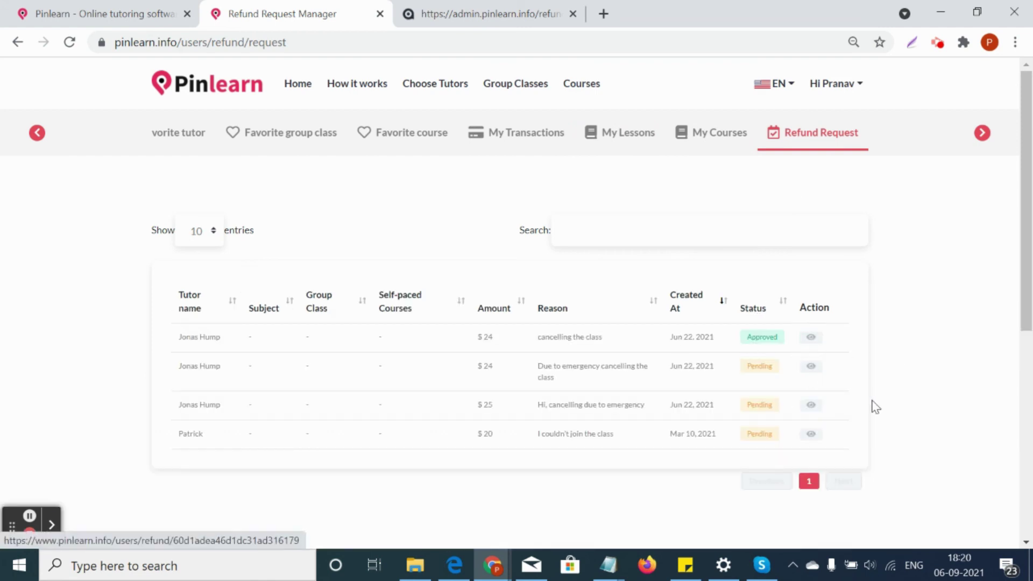
left_click(727, 139)
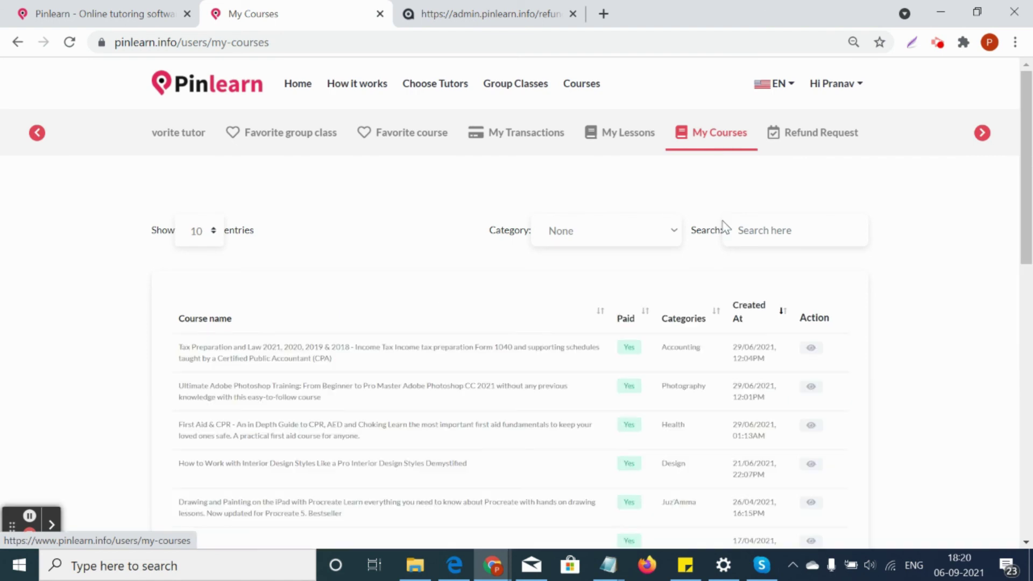
scroll(703, 253, "down", 3)
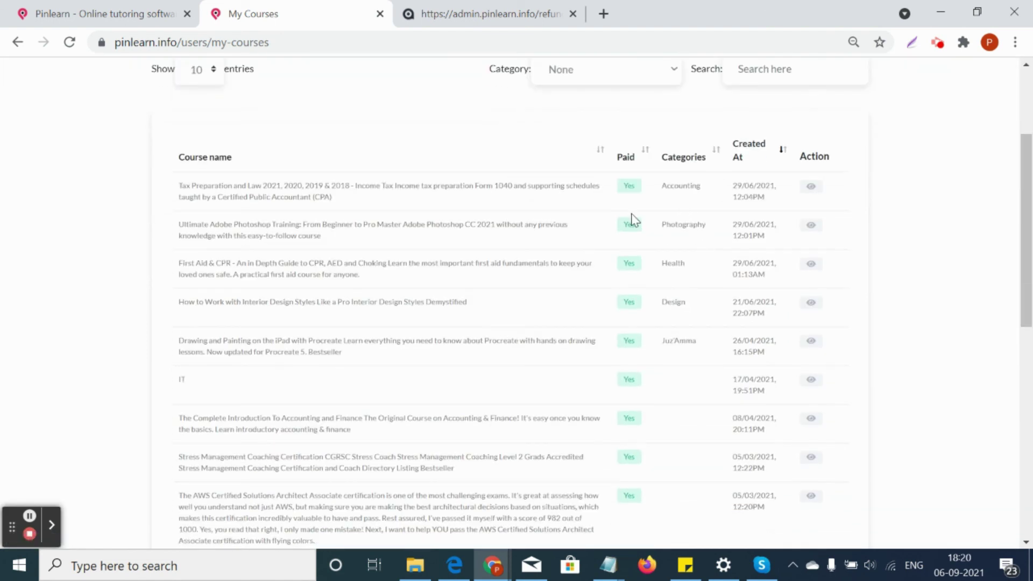
scroll(648, 229, "up", 3)
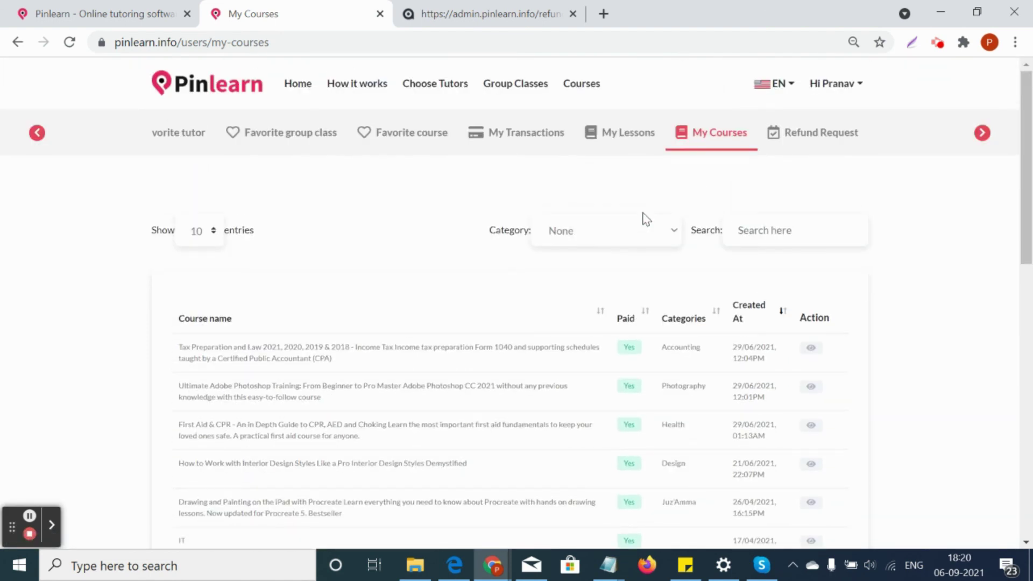
left_click(810, 348)
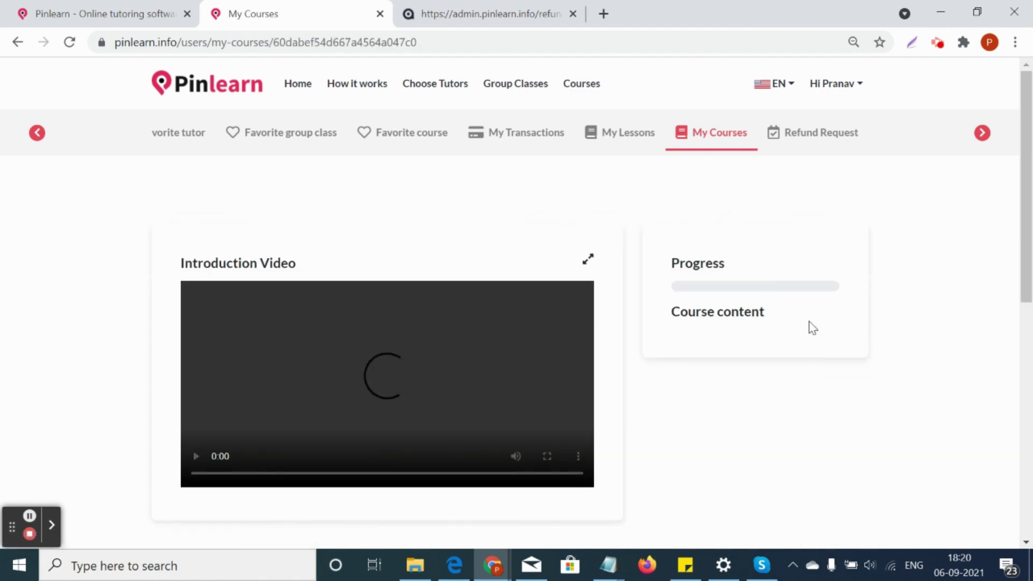
Expand the Tax Preparation section into its three lectures and read through the course reviews
scroll(808, 315, "down", 3)
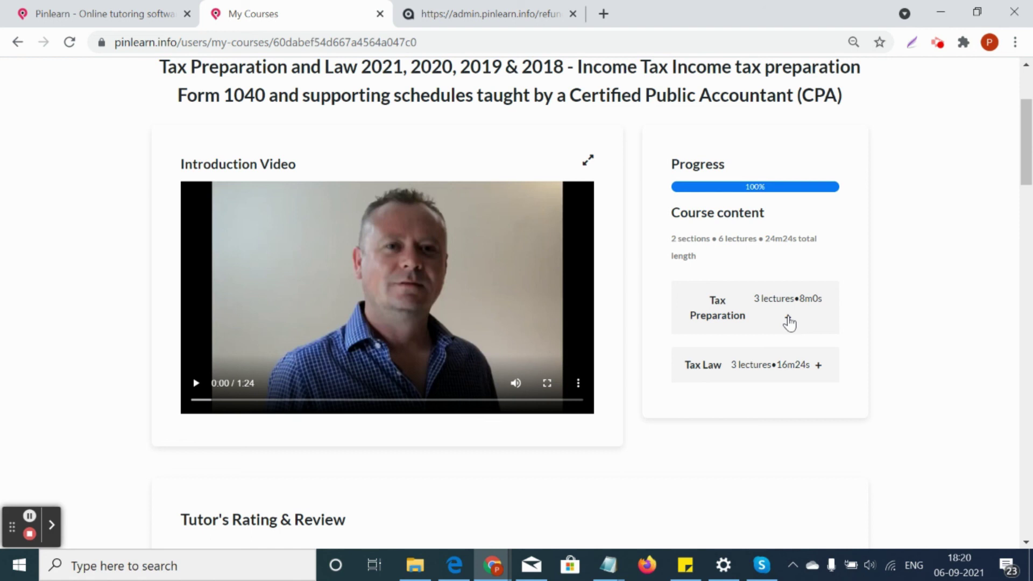
left_click(789, 323)
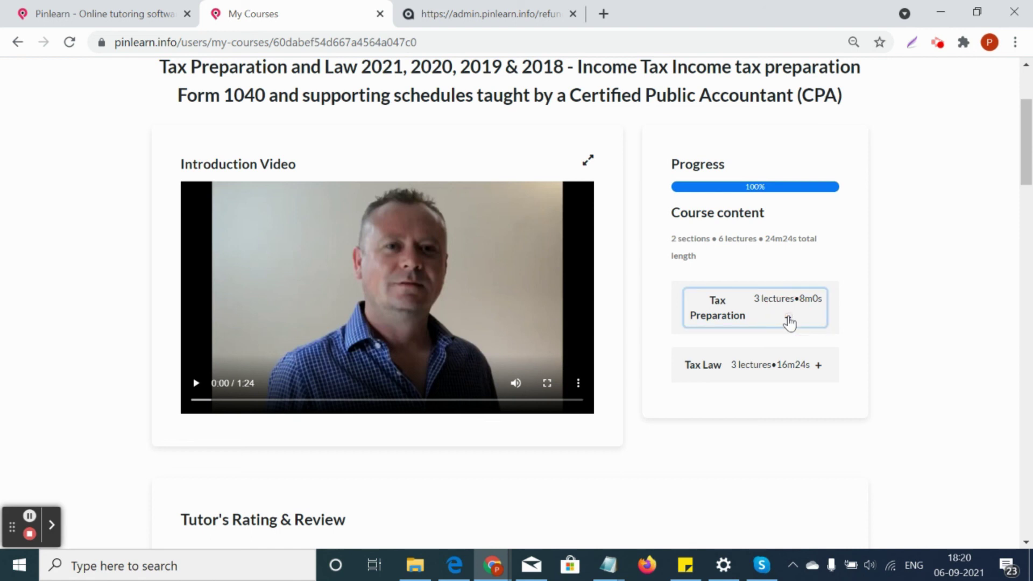
scroll(790, 351, "down", 3)
scroll(790, 351, "down", 3)
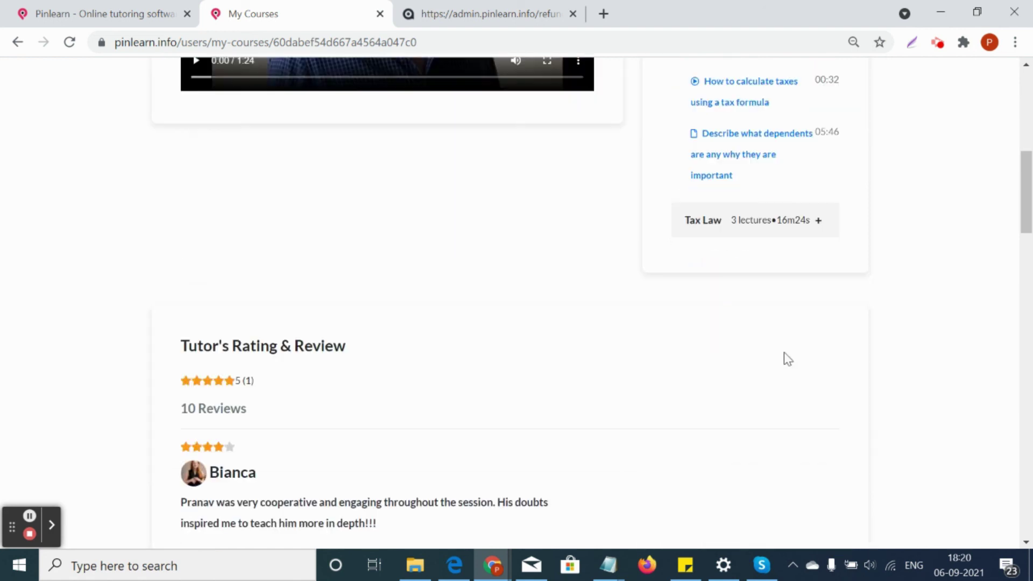
scroll(784, 358, "down", 4)
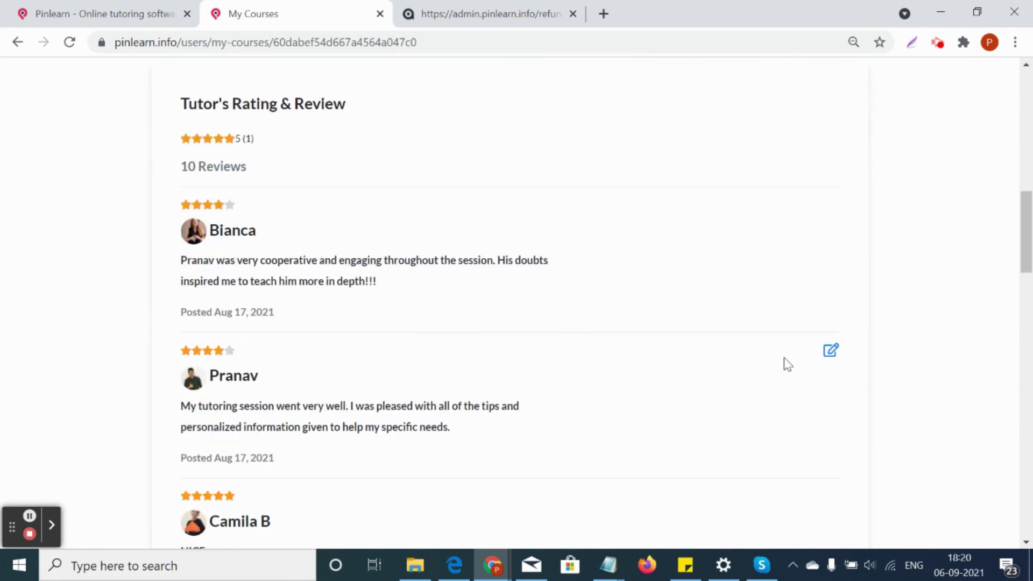
scroll(783, 358, "up", 6)
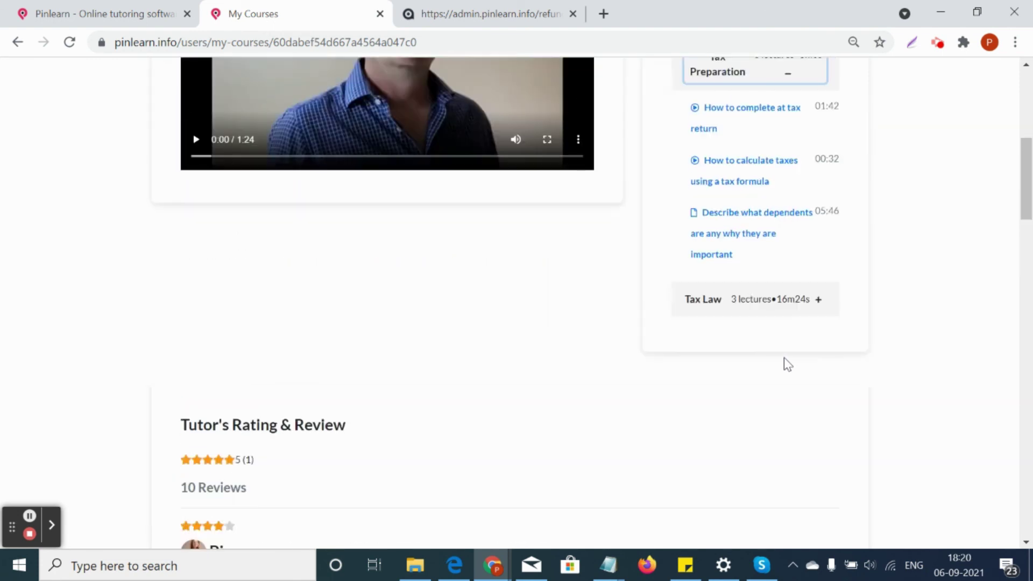
scroll(433, 403, "down", 3)
scroll(436, 408, "up", 10)
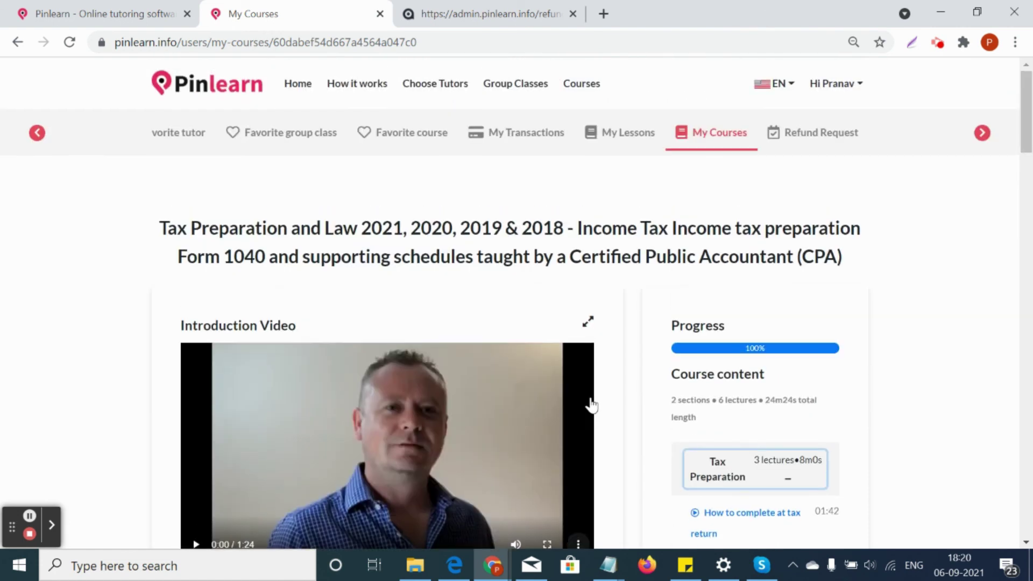
left_click(819, 140)
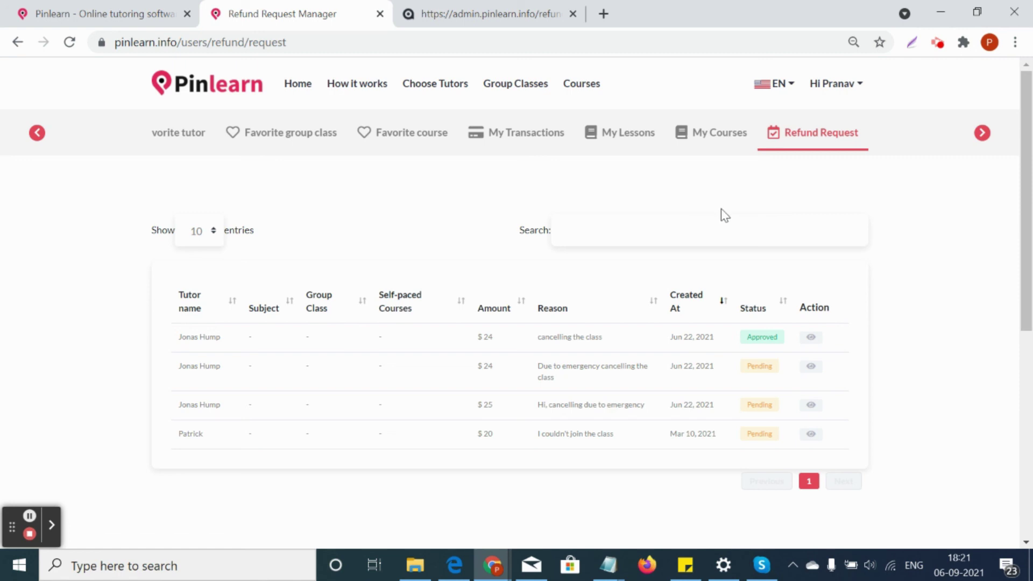
Scroll the Refund Request Manager: one $24 request Approved, and $24, $25 and $20 Pending
scroll(805, 242, "down", 2)
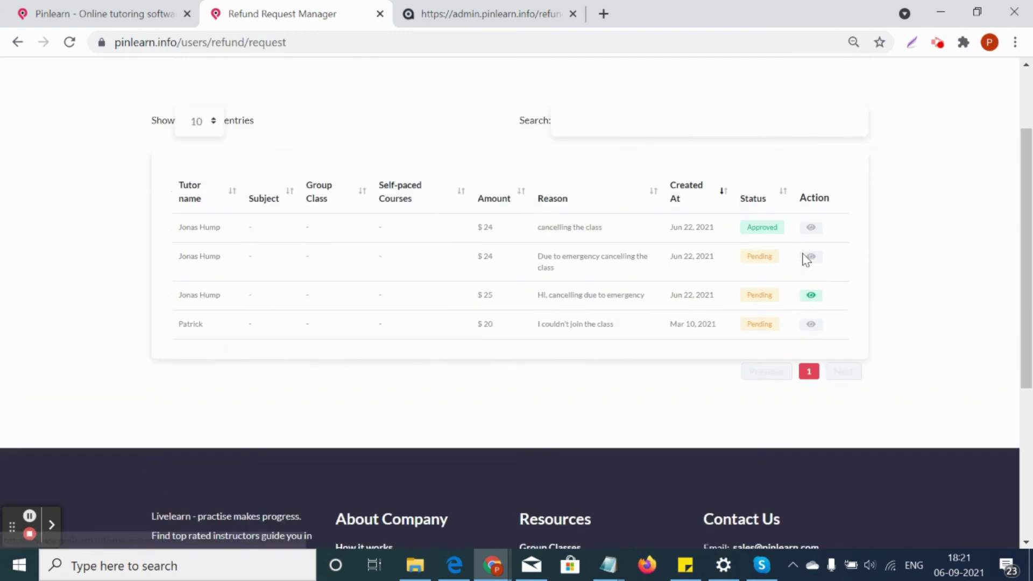
scroll(805, 259, "up", 2)
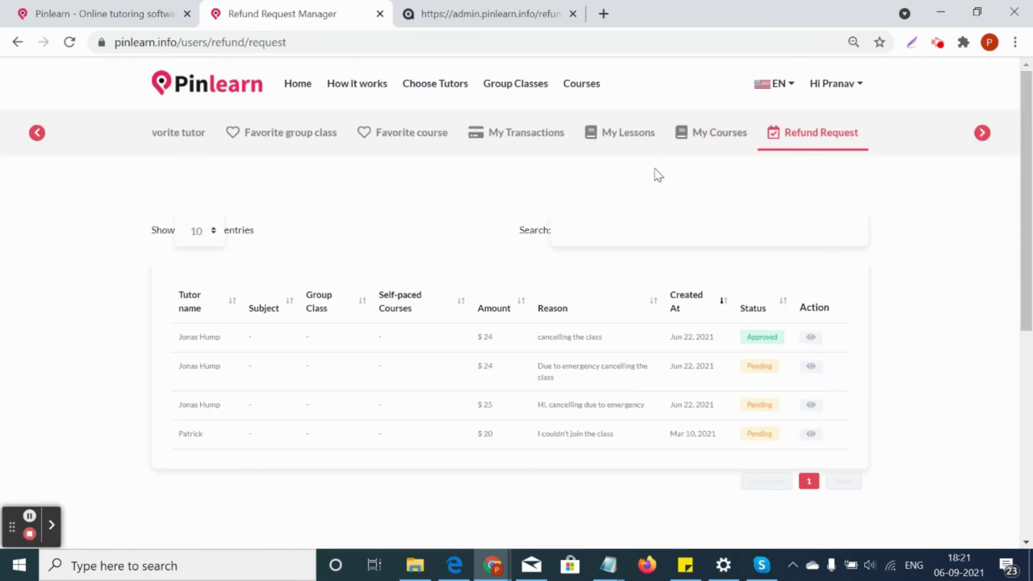